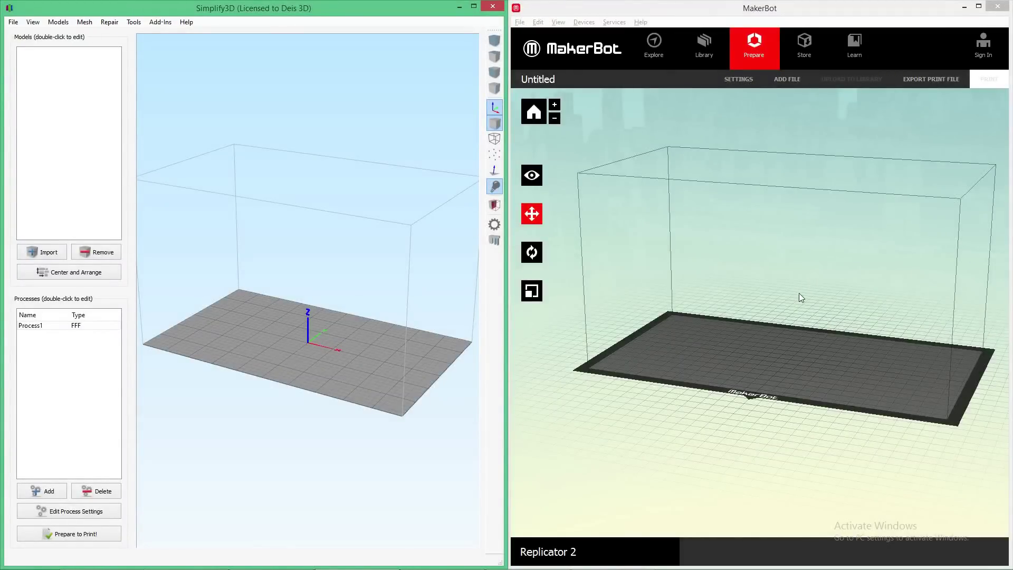
Step: Add Itsy.stl in MakerBot Desktop, put it on the build platform, and zoom in
left_click(804, 281)
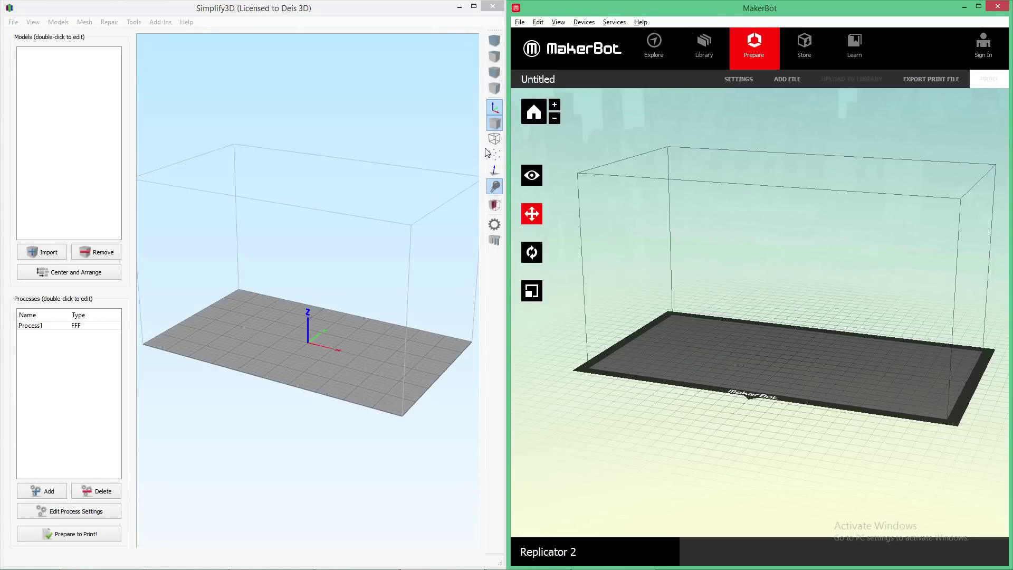
left_click(276, 168)
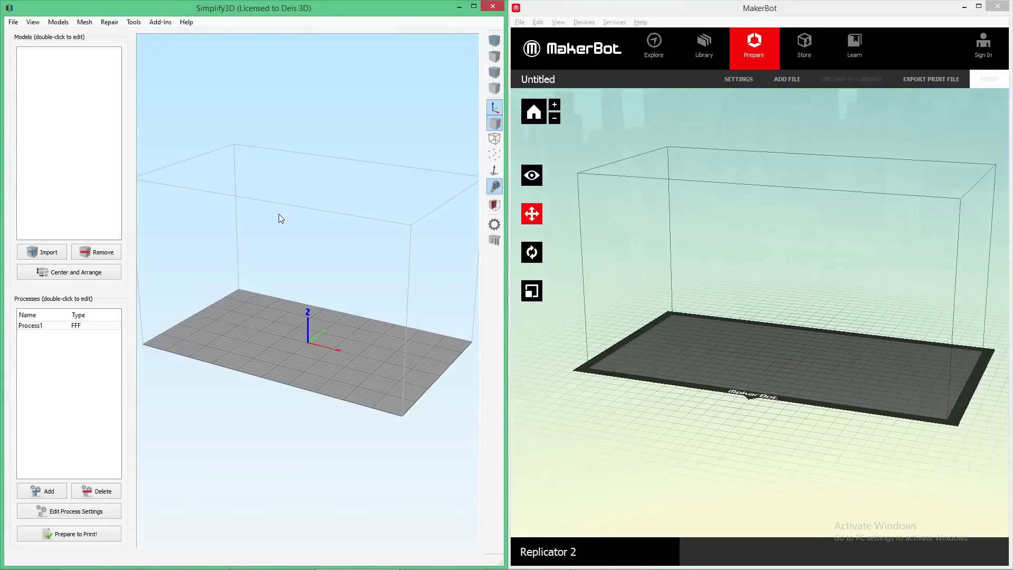
left_click(833, 209)
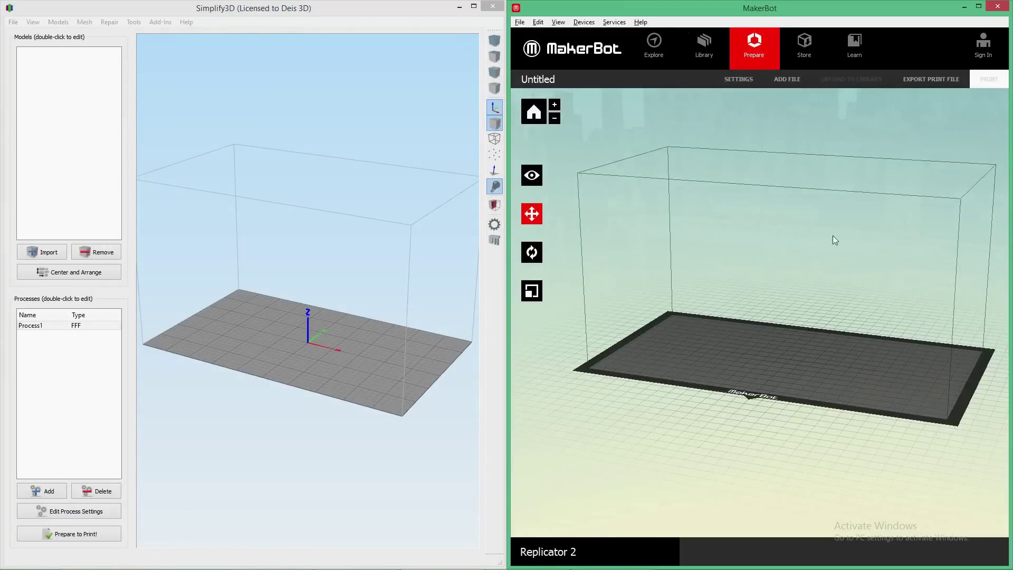
left_click(785, 79)
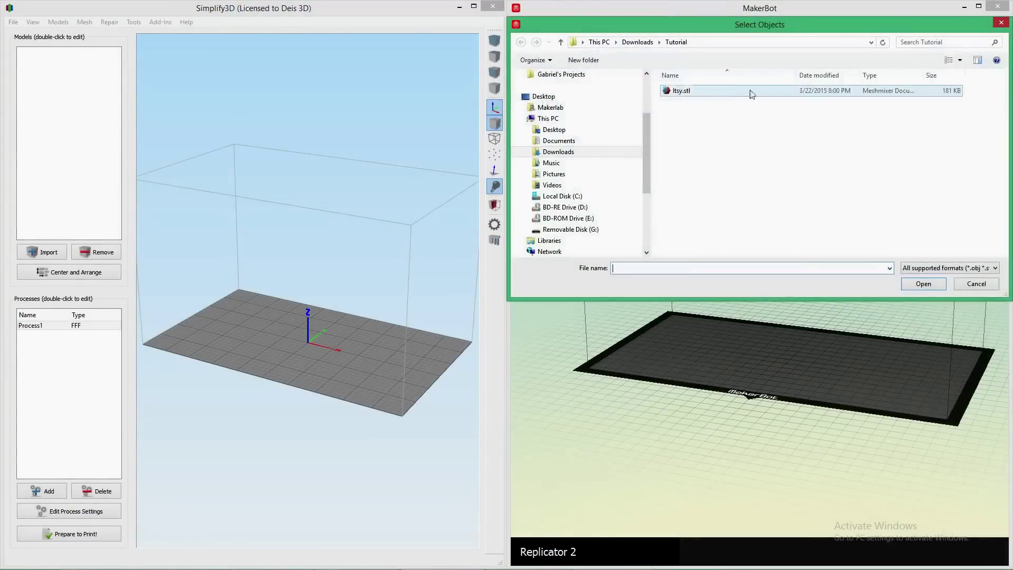
double_click(707, 94)
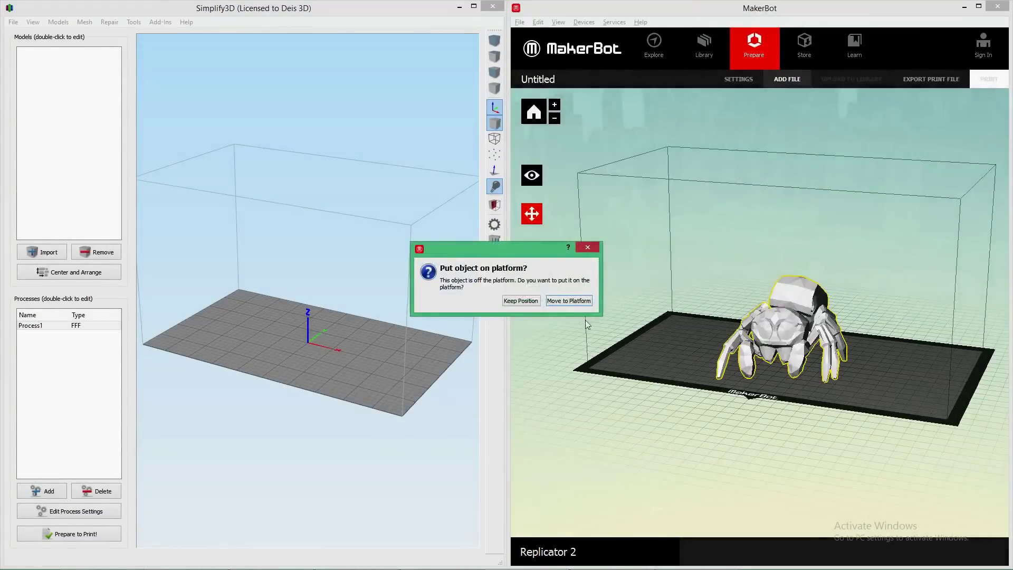
left_click_drag(589, 232, 733, 168)
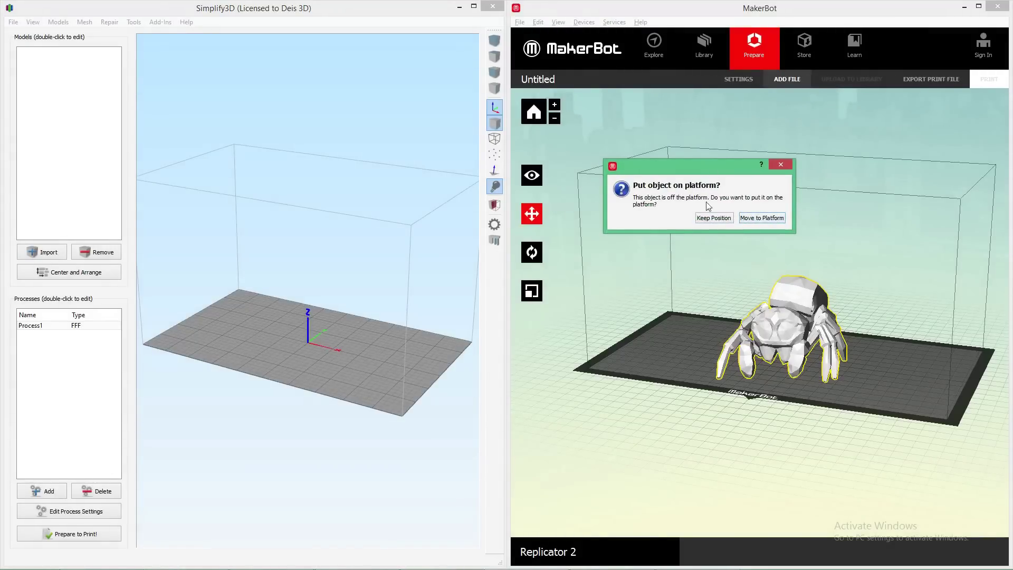
left_click(756, 220)
scroll(789, 455, "up", 6)
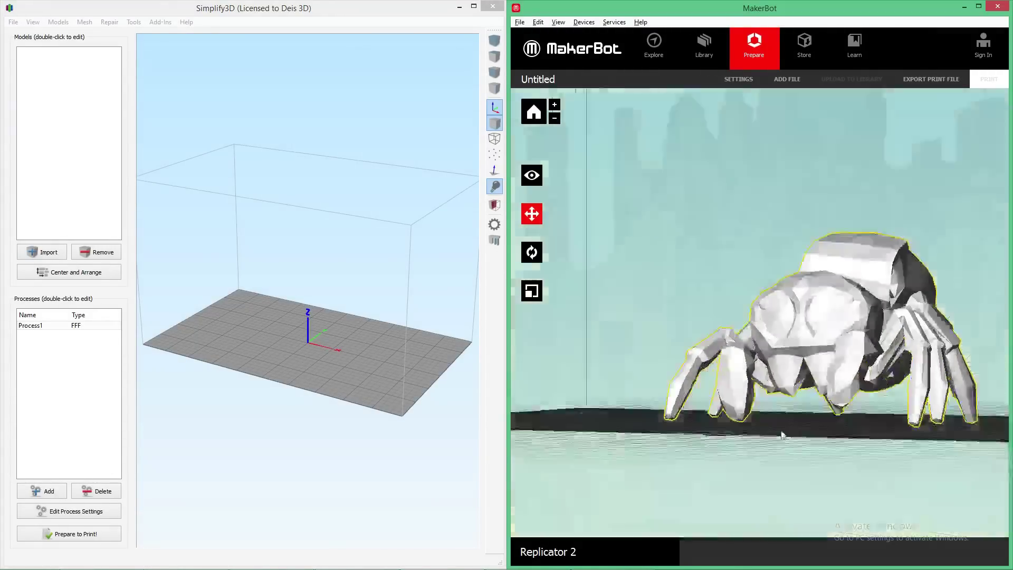
left_click(372, 242)
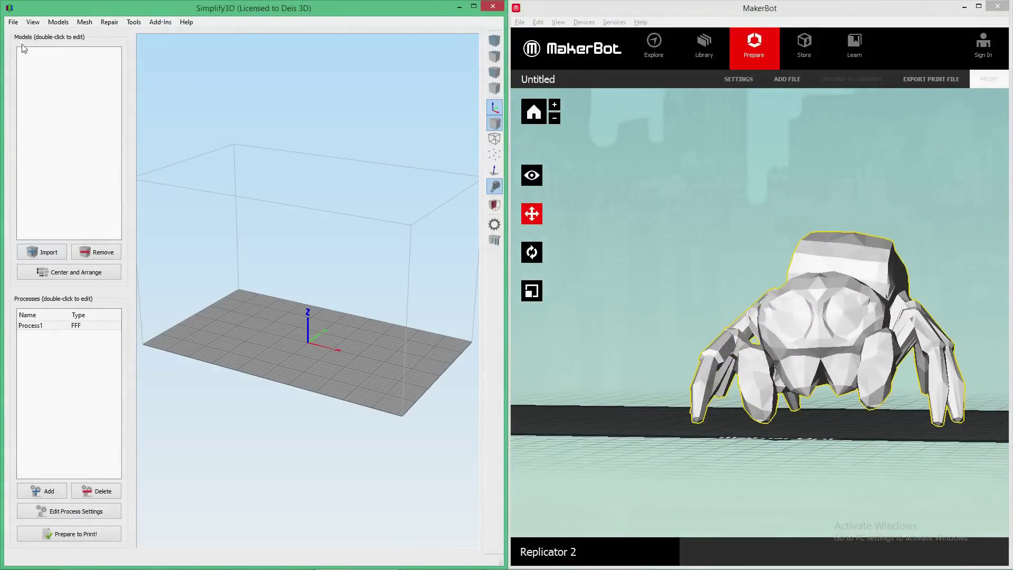
Step: Import Itsy.stl into Simplify3D's build volume and orbit to the spider's front
left_click(43, 252)
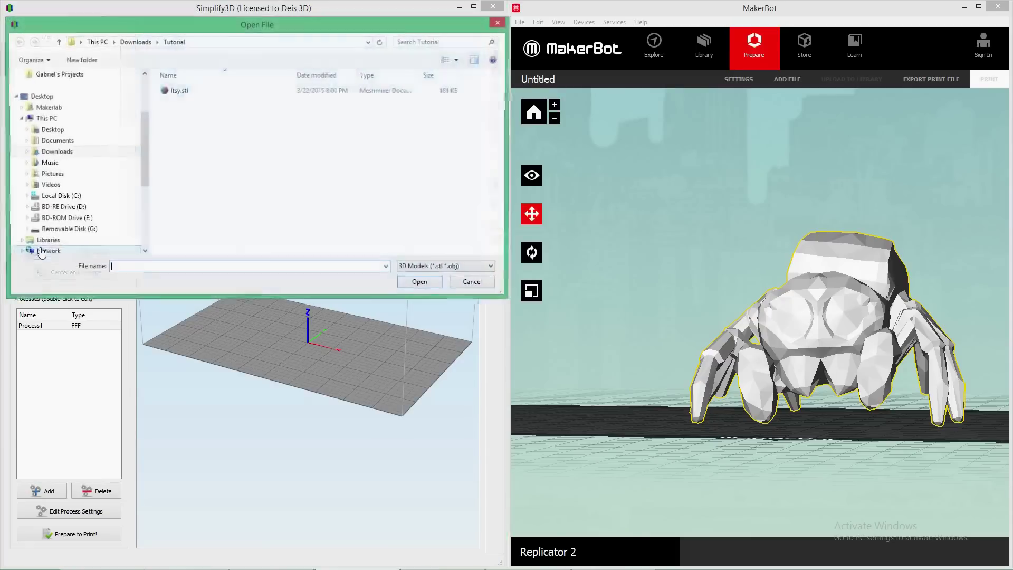
left_click(206, 91)
double_click(205, 91)
left_click_drag(279, 399, 244, 390)
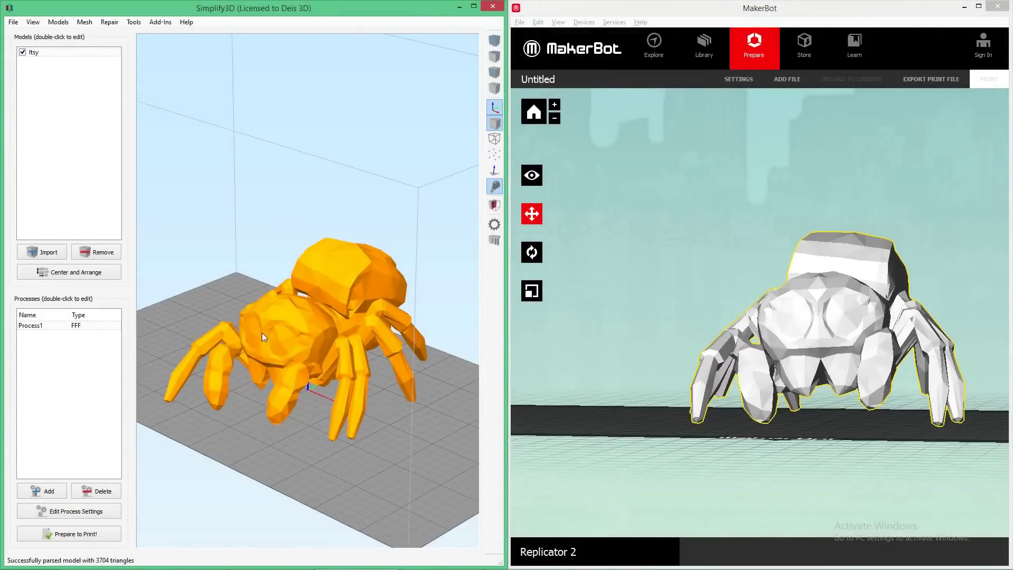
left_click_drag(252, 248, 324, 447)
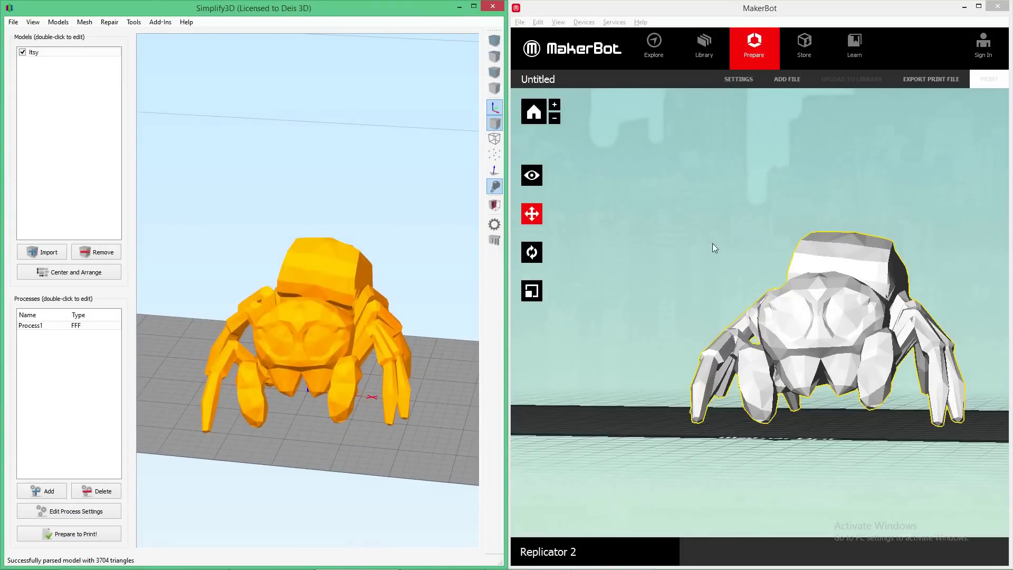
left_click(692, 252)
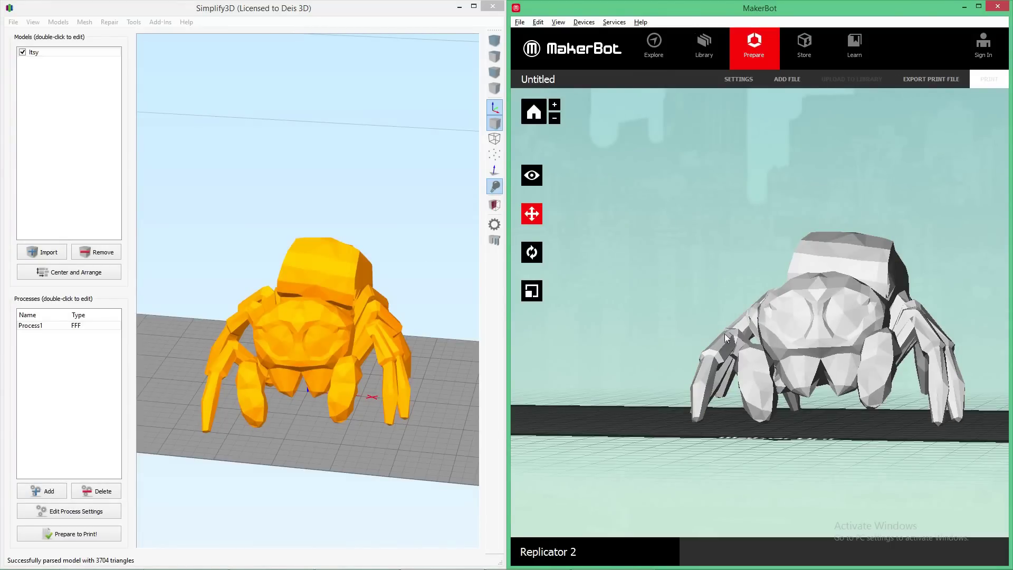
Step: Orbit both viewports around the spider, reset Simplify3D's view, and select MakerBot's model
left_click_drag(647, 358, 655, 283)
left_click(427, 211)
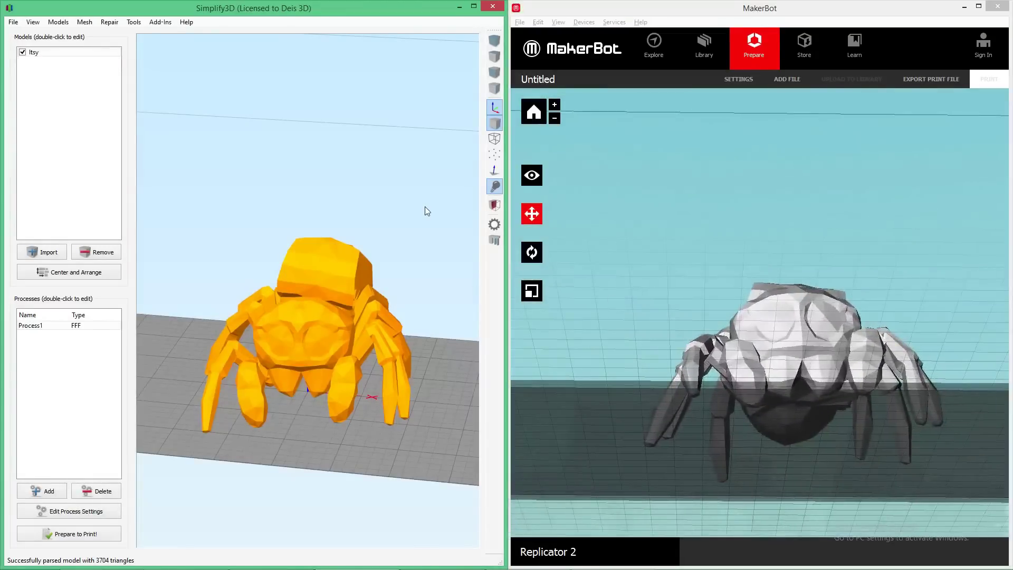
left_click_drag(208, 294, 357, 206)
key("ctrl+0")
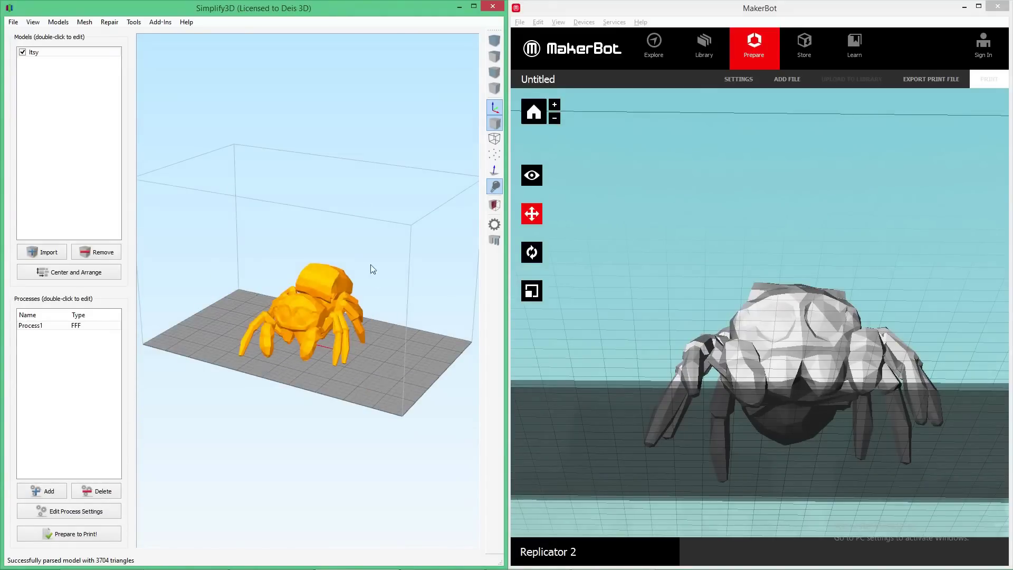
left_click(738, 235)
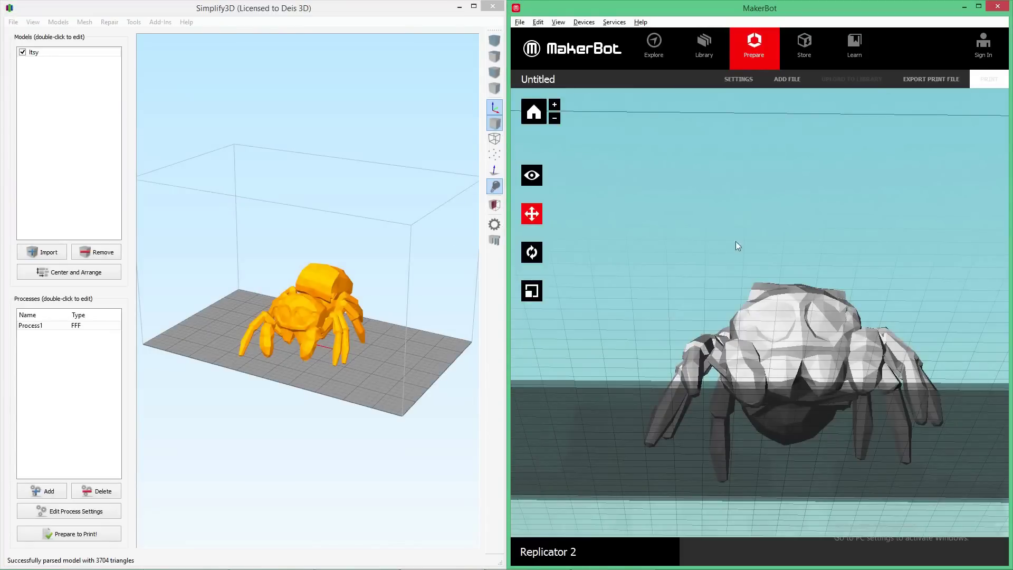
left_click_drag(736, 242, 714, 289)
scroll(713, 289, "down", 3)
left_click(793, 307)
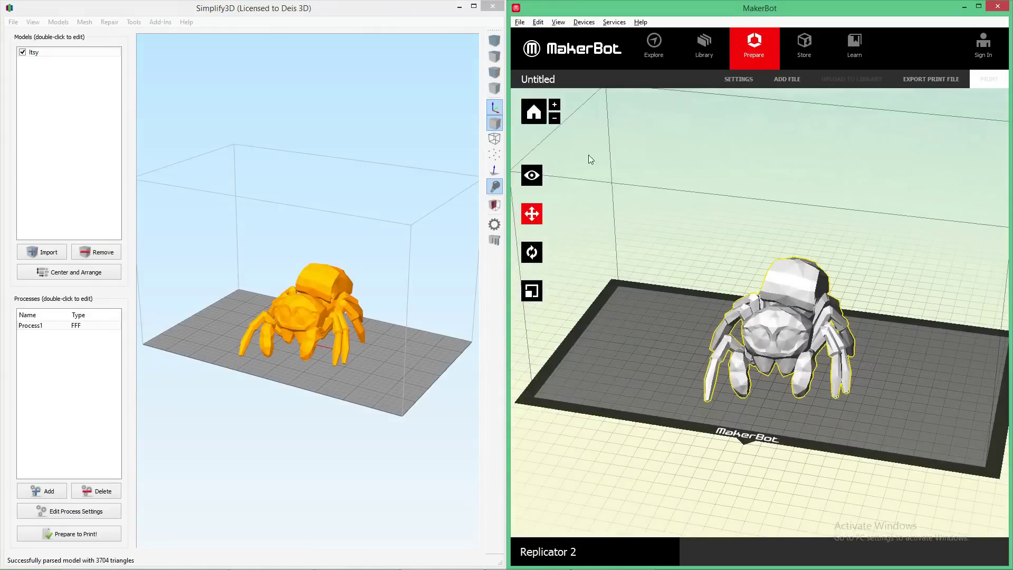
Step: In MakerBot's position settings, nudge the spider's X position and center it on the plate
left_click(532, 214)
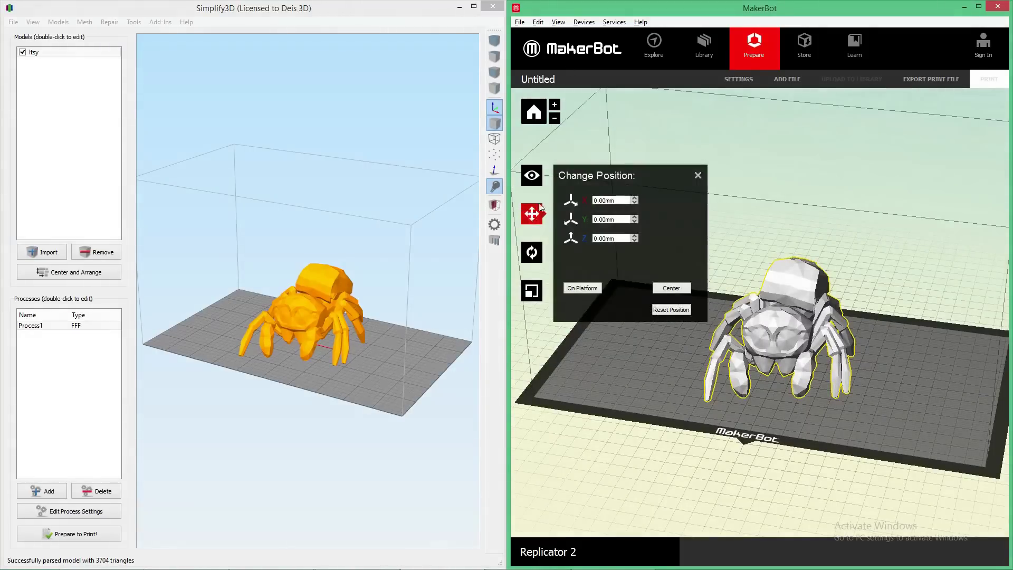
left_click(634, 199)
left_click(635, 199)
left_click(635, 199)
left_click(634, 203)
left_click(634, 204)
left_click(634, 203)
left_click(635, 203)
left_click(634, 204)
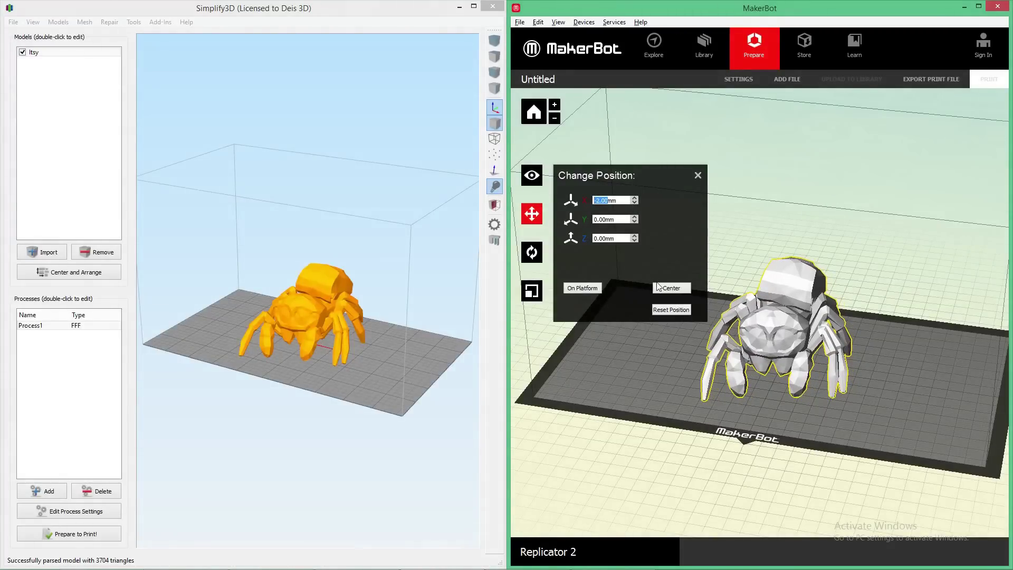
left_click(659, 287)
left_click(698, 175)
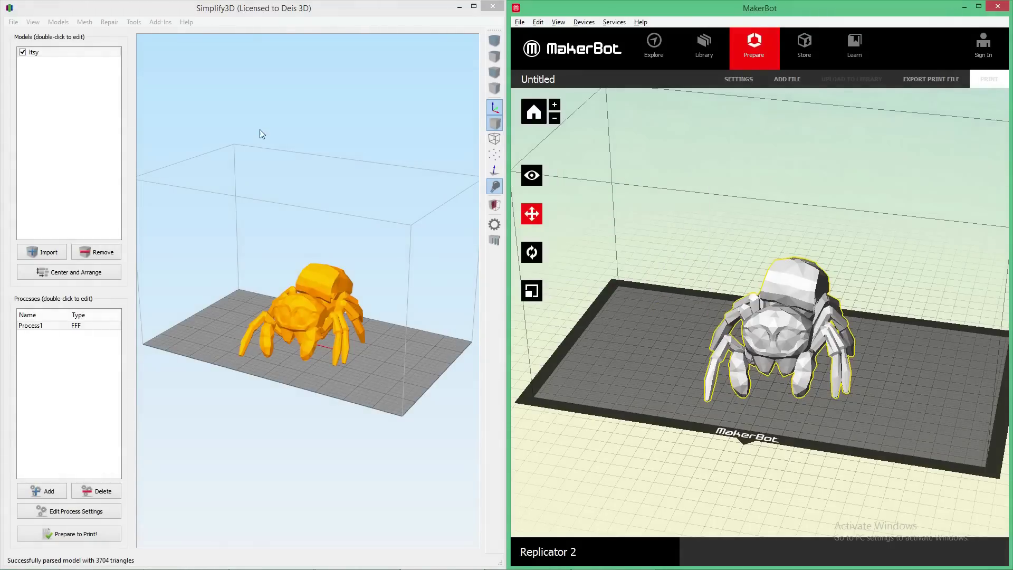
Step: Set the Itsy model's X offset to 10 in Simplify3D's Model Settings and save
left_click(257, 130)
left_click(43, 53)
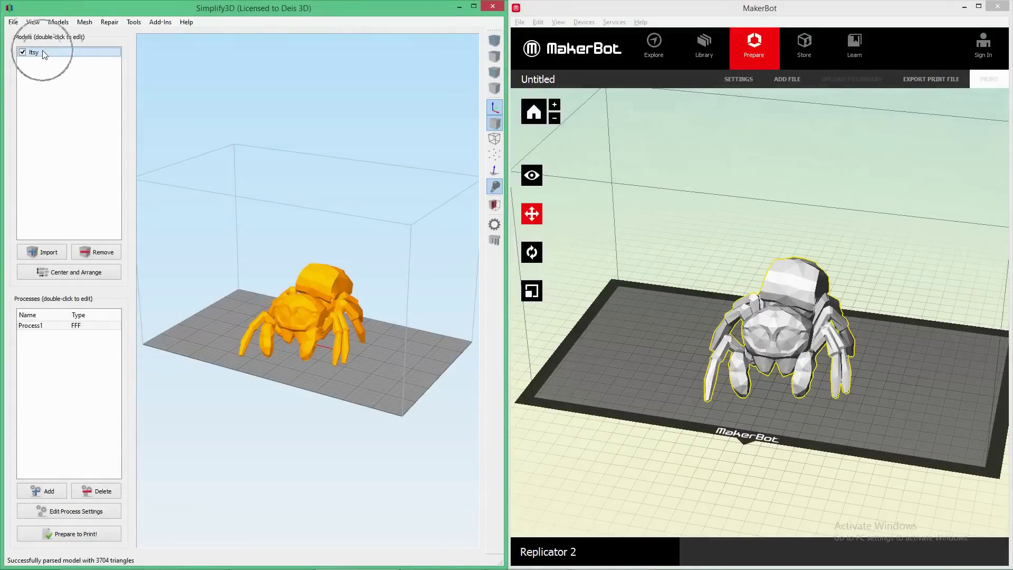
double_click(318, 306)
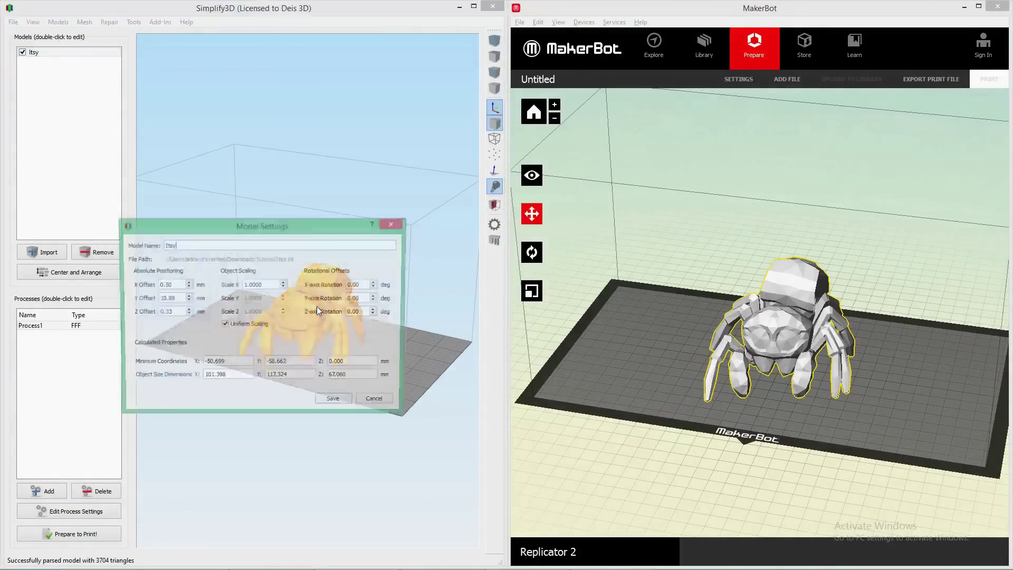
left_click_drag(257, 221, 296, 156)
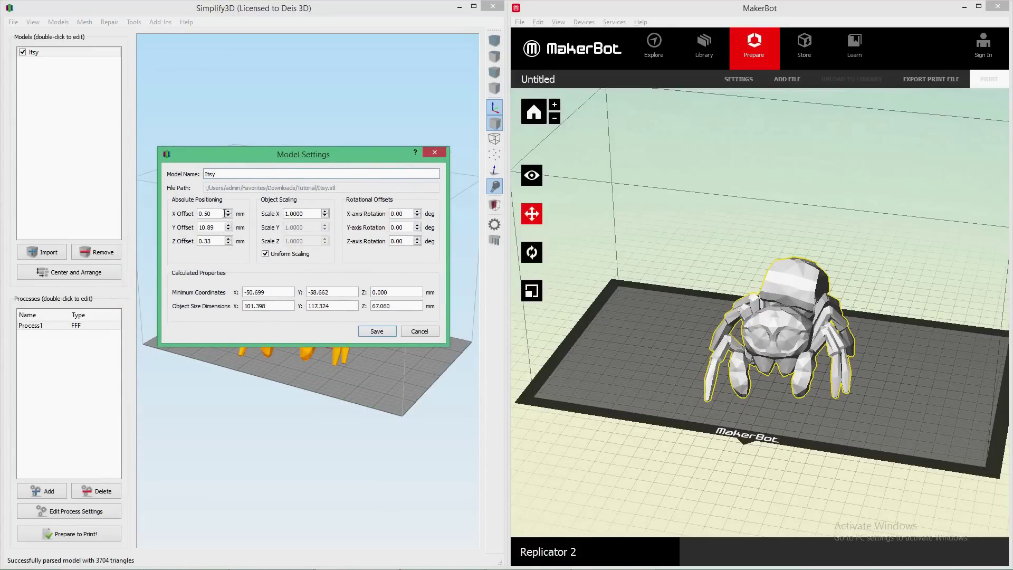
left_click_drag(248, 159, 249, 51)
left_click(228, 107)
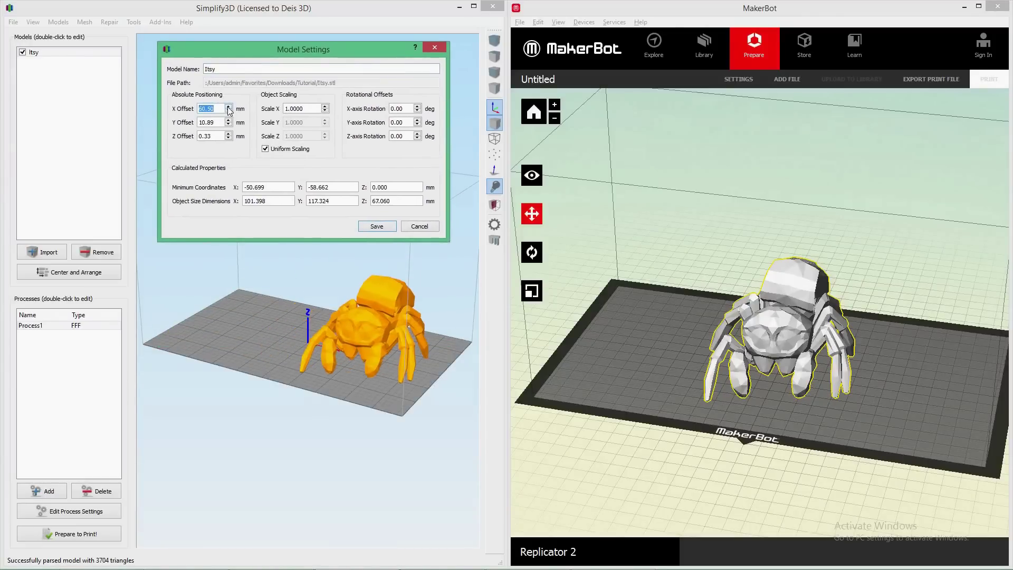
left_click(228, 111)
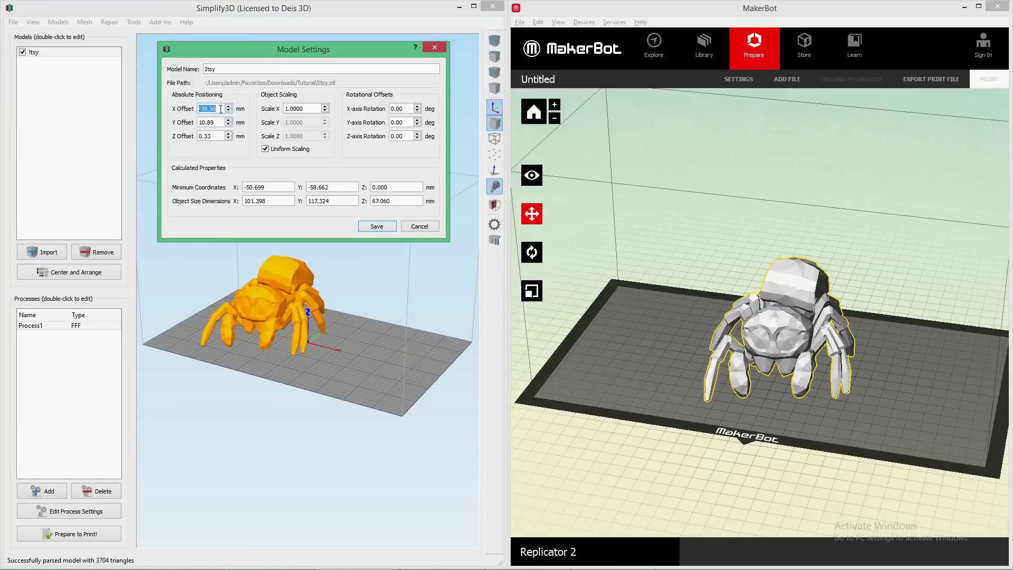
left_click(228, 106)
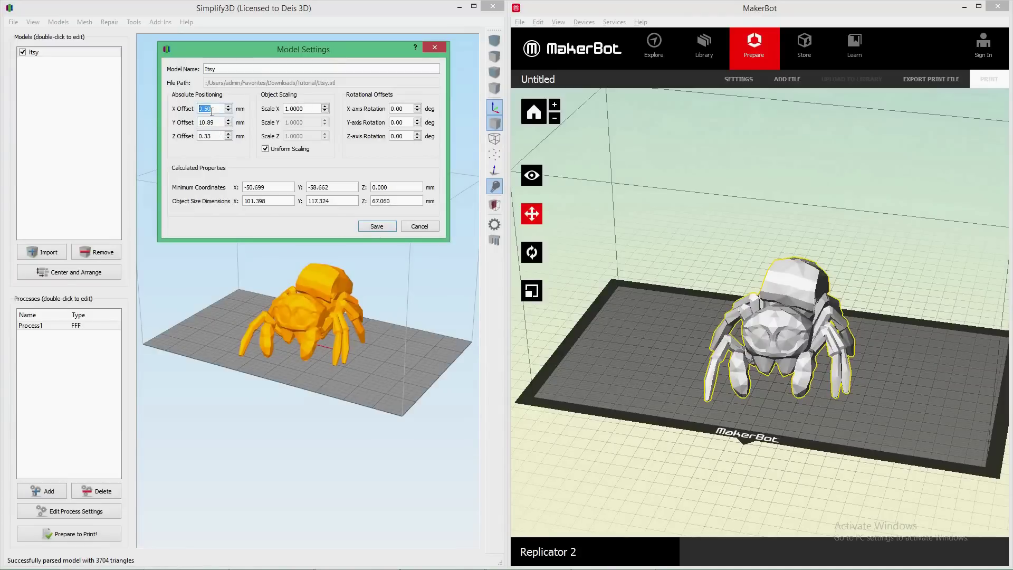
type("10")
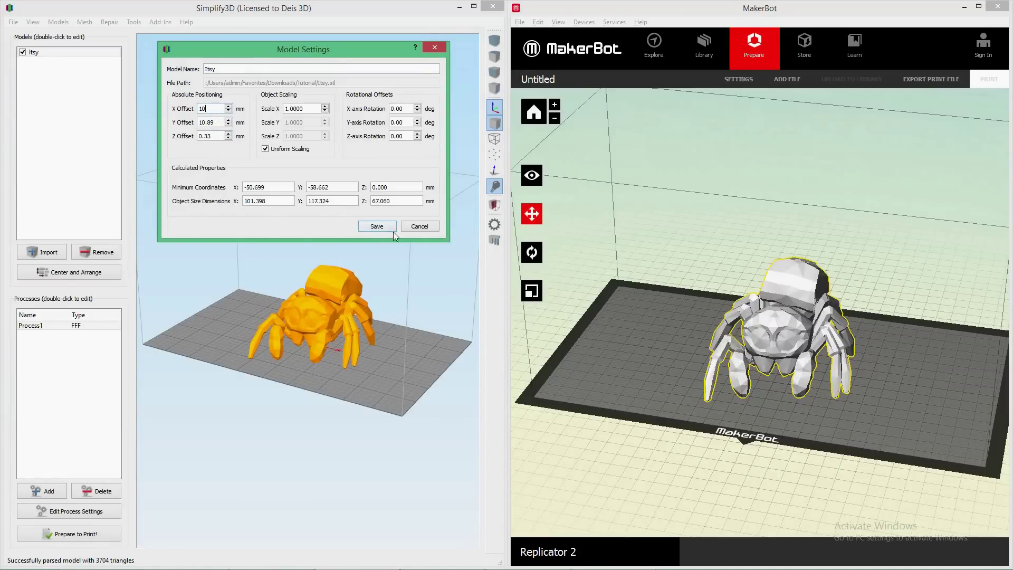
left_click(377, 227)
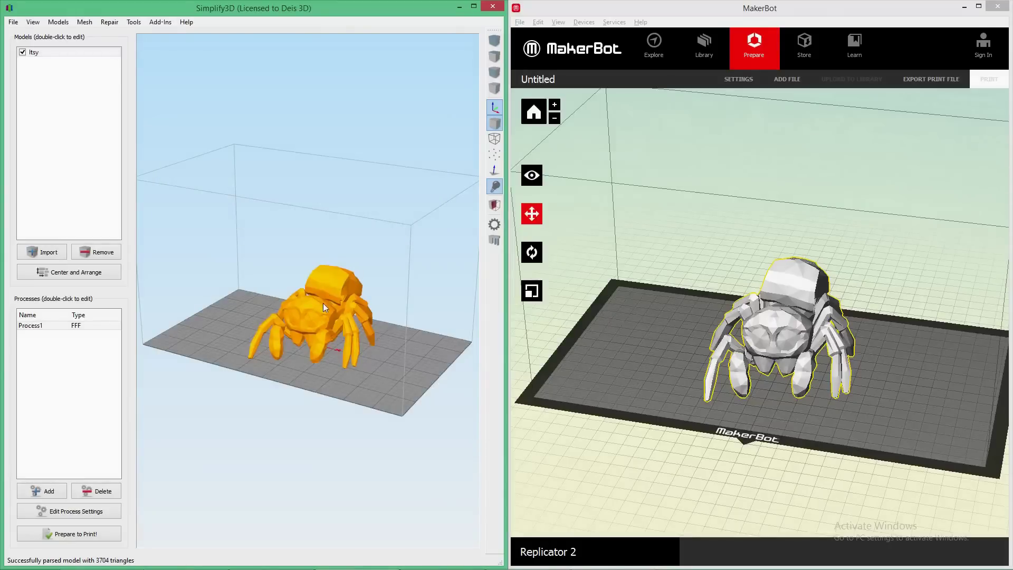
Step: Drag the spider across the bed in Top view, then return to a zoomed Perspective view
key("ctrl+2")
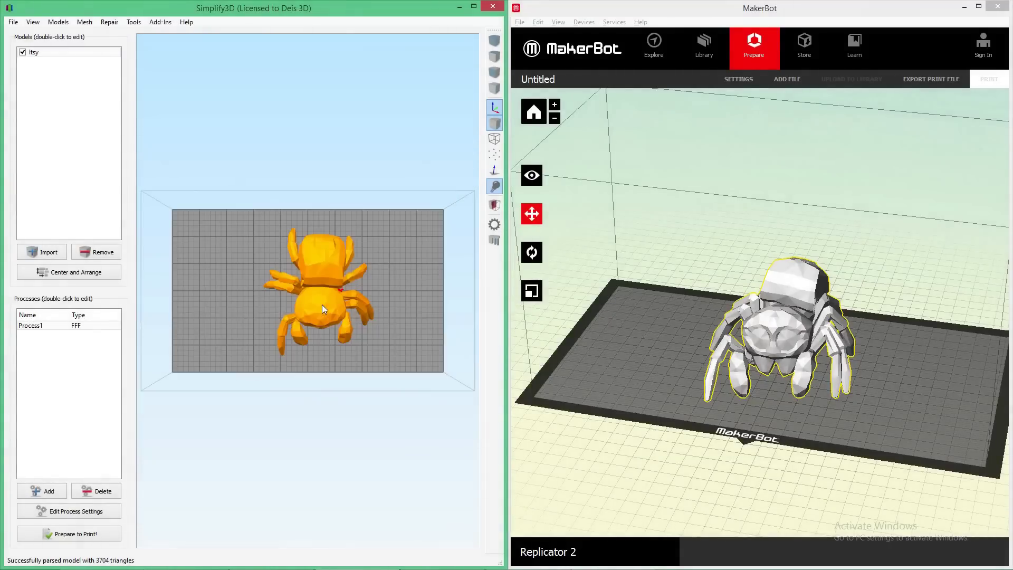
mouse_move(322, 306)
left_mouse_down()
mouse_move(354, 308)
mouse_move(393, 243)
mouse_move(289, 323)
mouse_move(318, 303)
left_mouse_up()
key("ctrl+1")
scroll(269, 317, "up", 4)
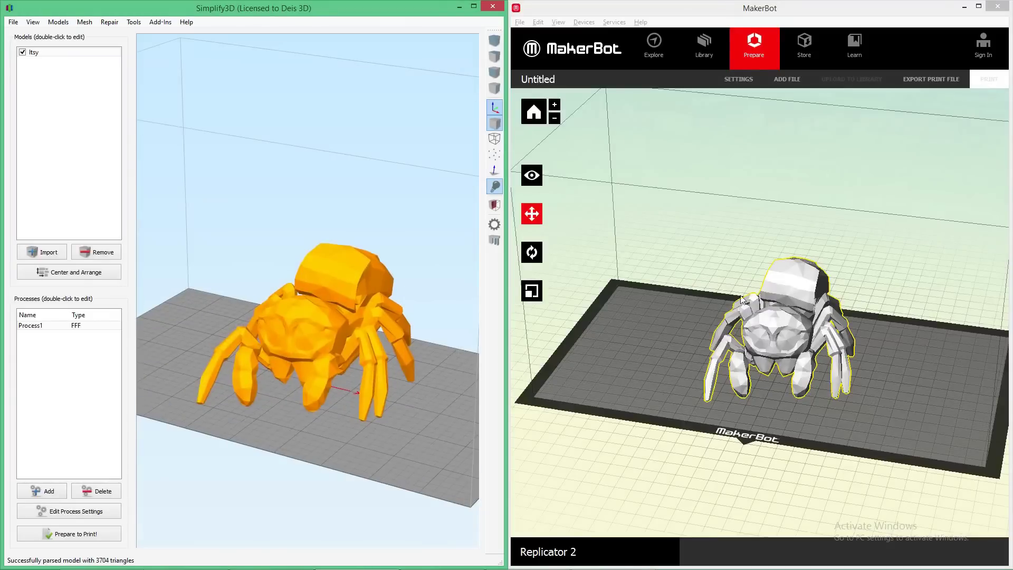
Step: Open MakerBot's Rotate tool, then step Simplify3D's X-axis rotation to 120° and back to 0°
left_click(532, 253)
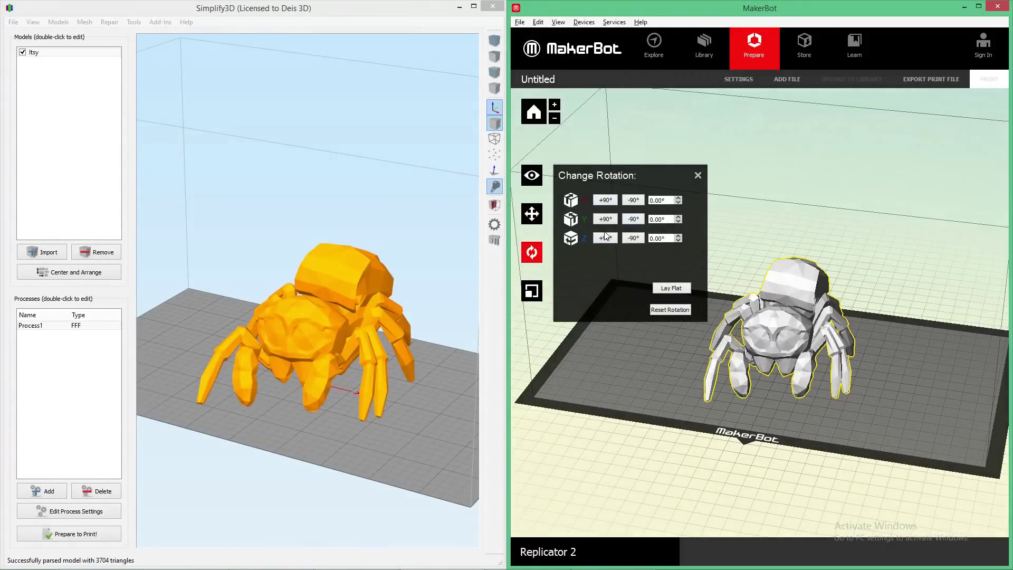
double_click(334, 308)
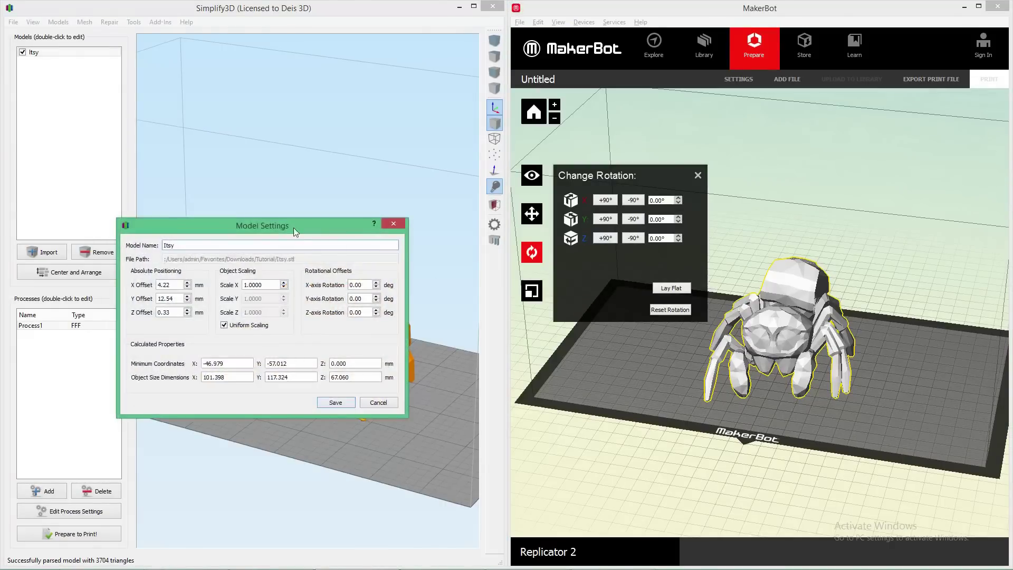
left_click_drag(294, 231, 329, 57)
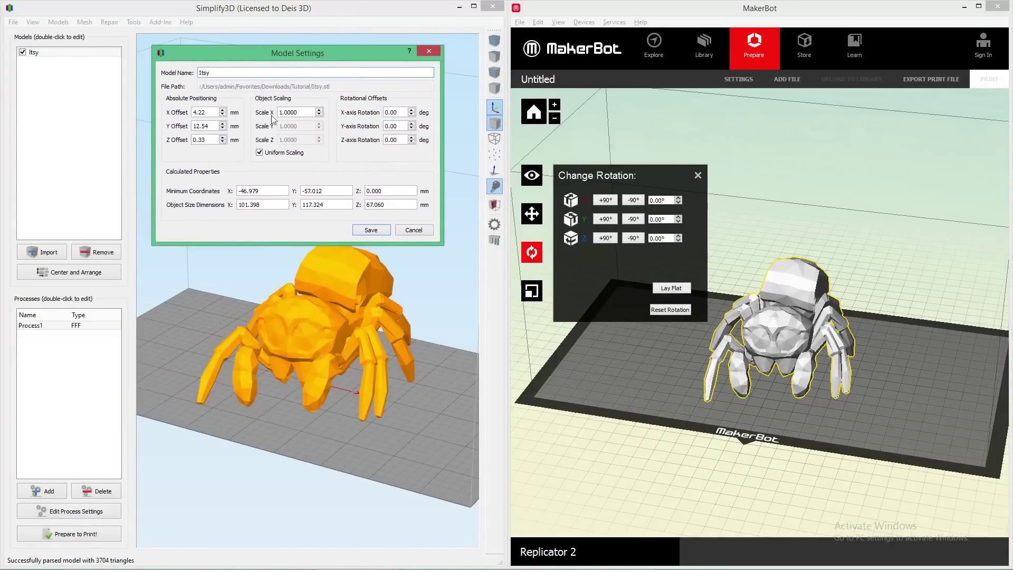
left_click(412, 110)
left_click(411, 115)
Step: Open MakerBot's dimension settings and nudge the spider's X size up, then back
left_click(562, 289)
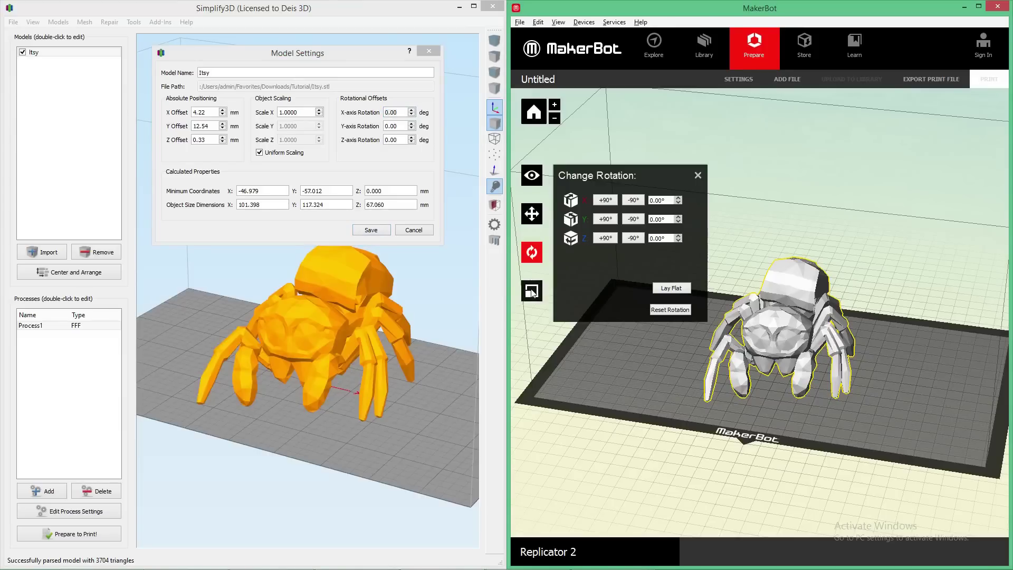
left_click(532, 291)
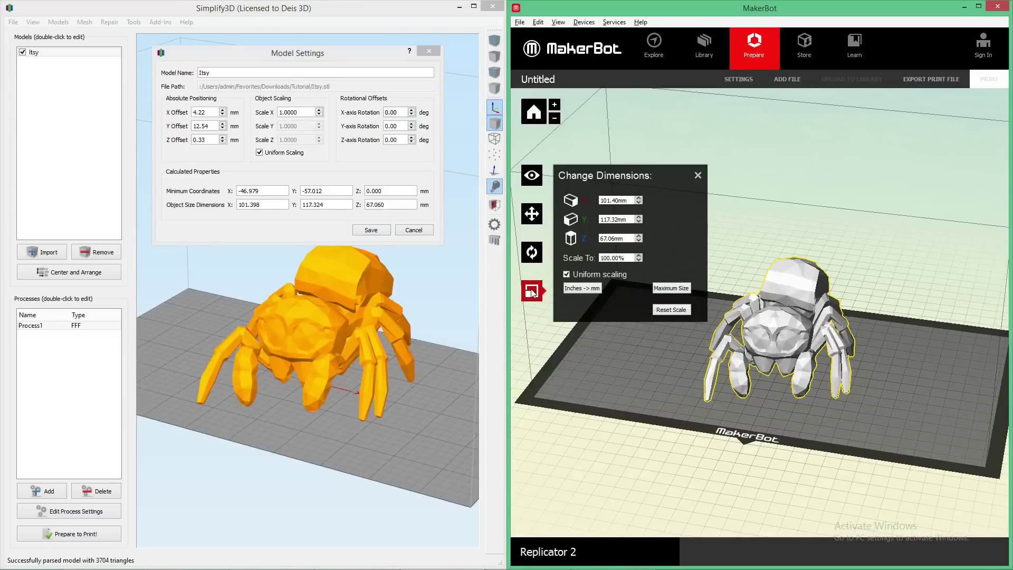
left_click(639, 199)
left_click(640, 199)
left_click(640, 203)
left_click(639, 203)
Step: Save Simplify3D's Itsy Model Settings, close MakerBot's Change Dimensions, and zoom out
left_click(335, 211)
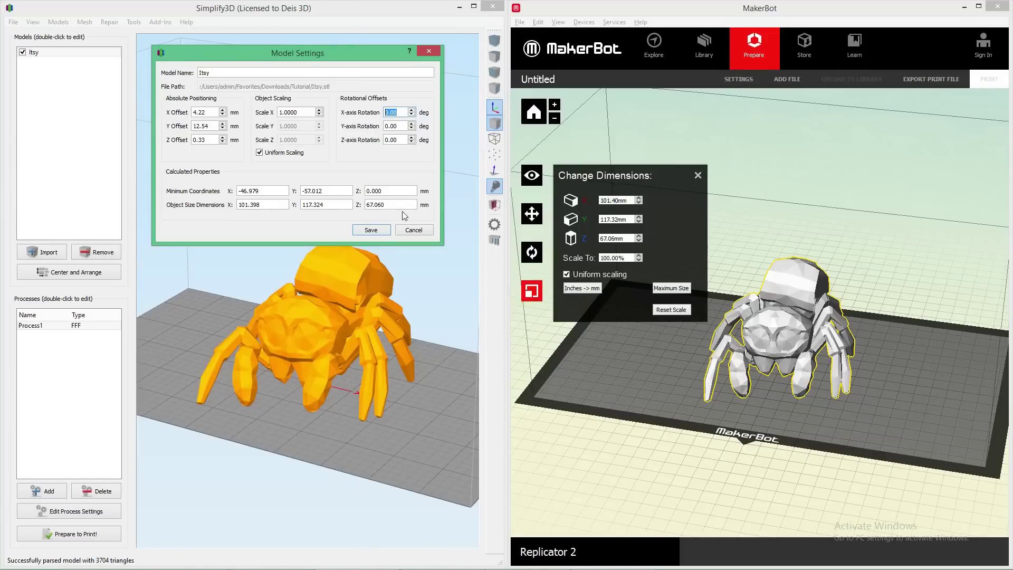
left_click(384, 235)
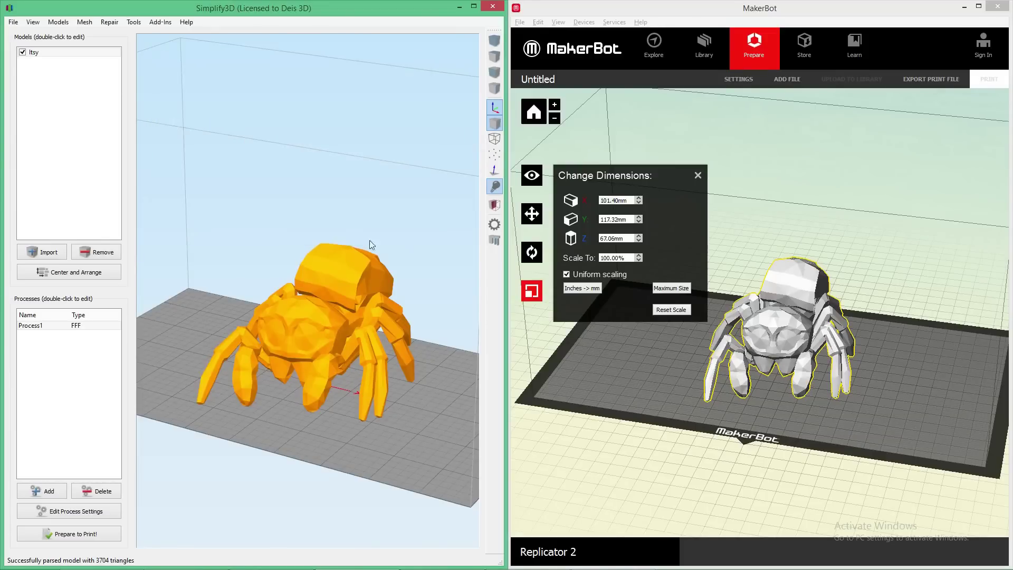
double_click(316, 292)
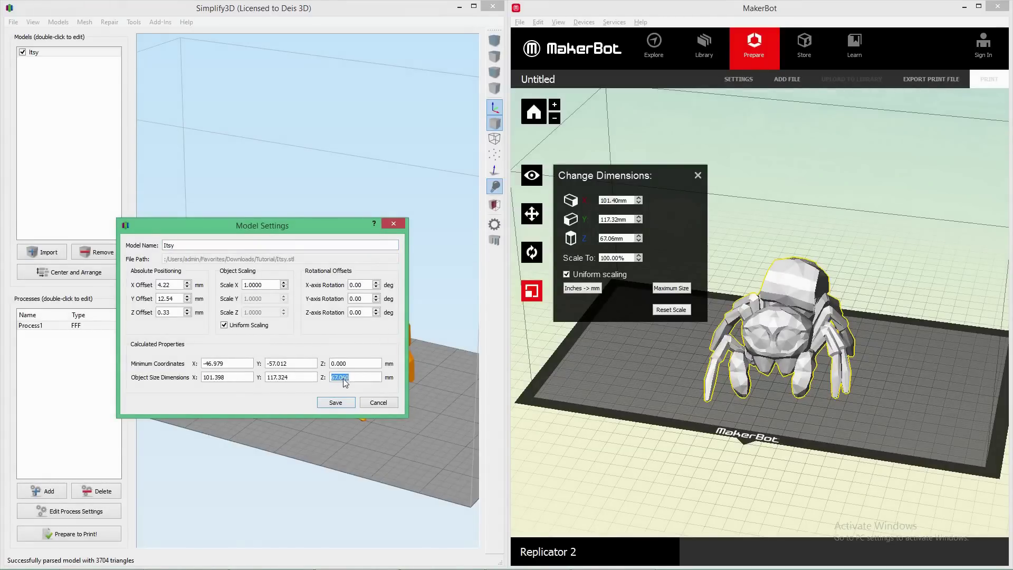
left_click(337, 402)
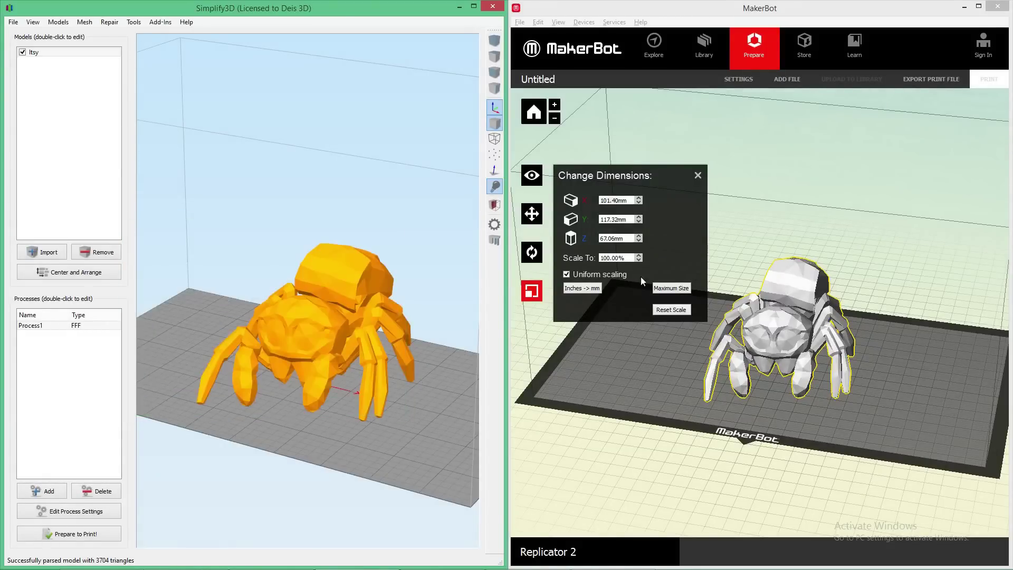
left_click(698, 176)
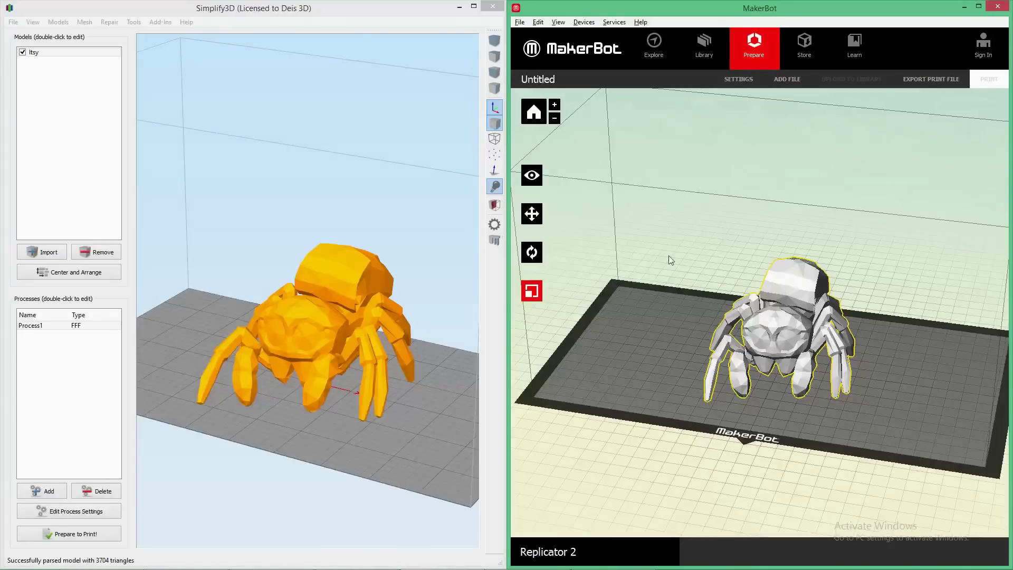
left_click(330, 379)
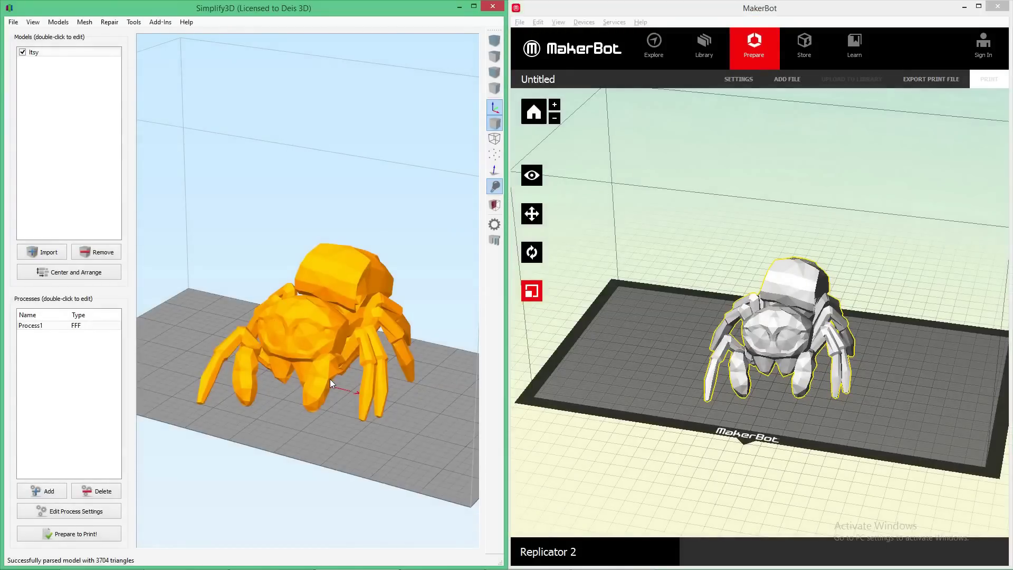
scroll(312, 330, "down", 3)
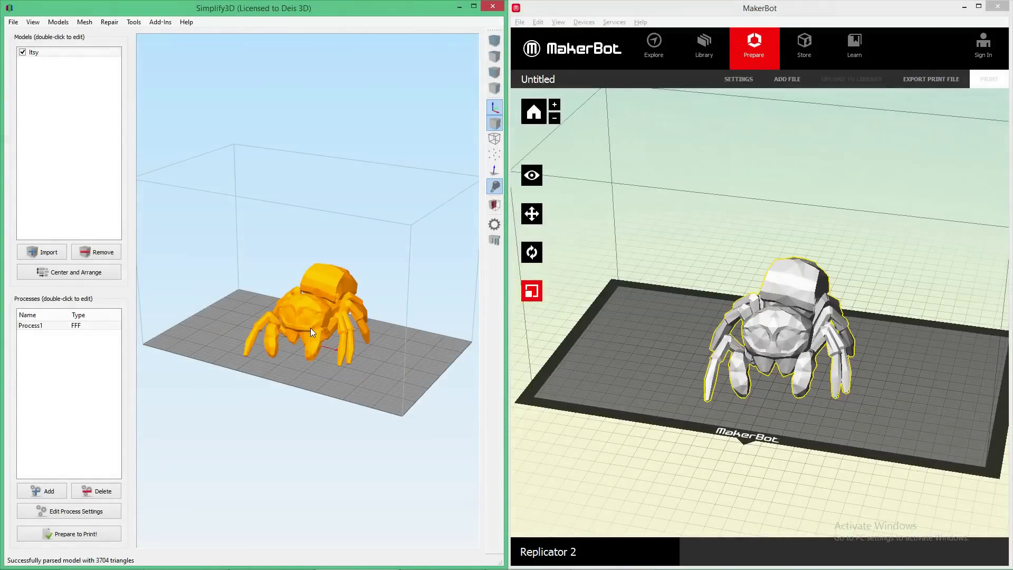
Step: Open MakerBot's Print Settings beside Simplify3D's FFF Settings for Process1
left_click(676, 179)
left_click(738, 79)
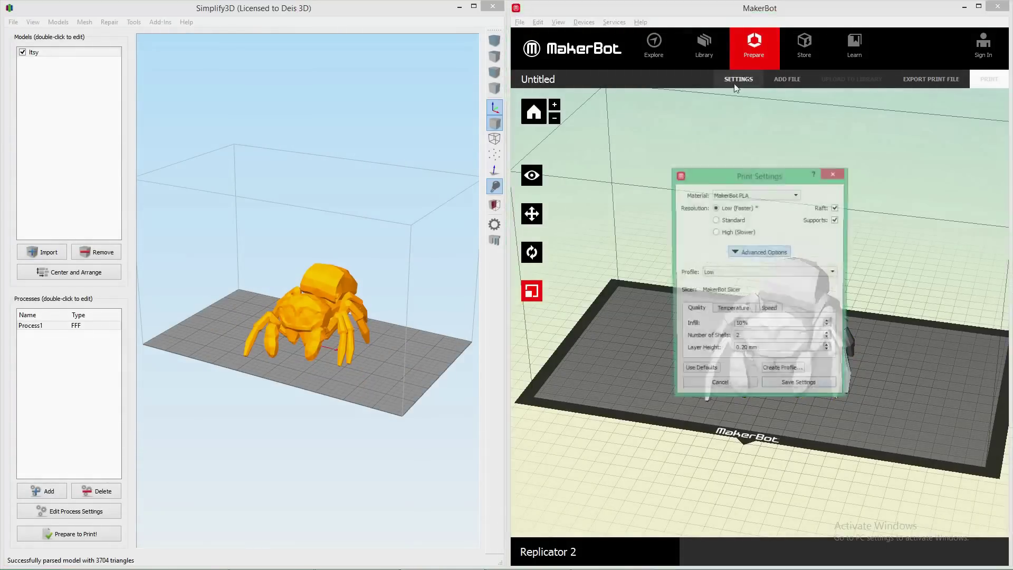
left_click_drag(742, 176, 674, 130)
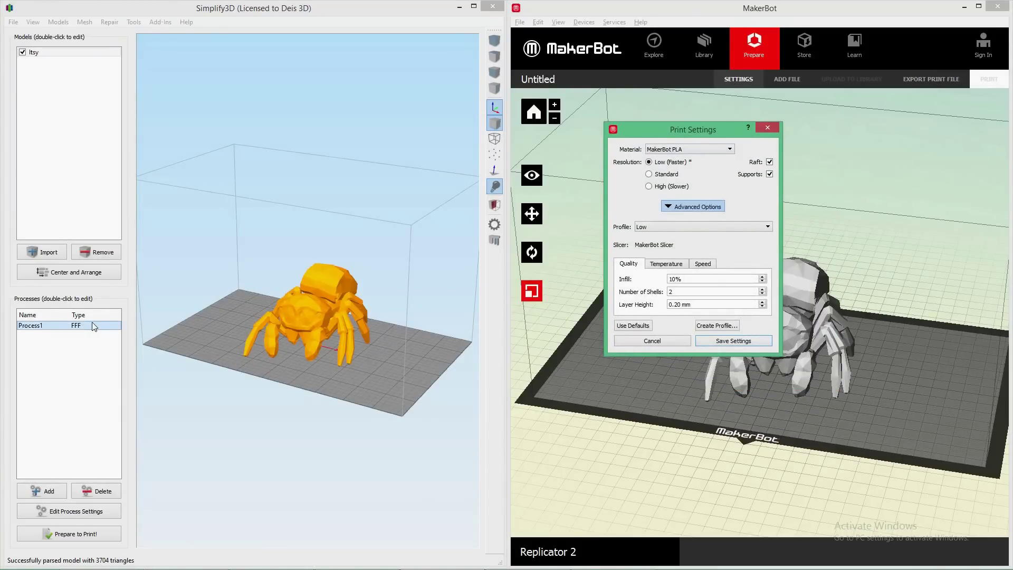
double_click(55, 326)
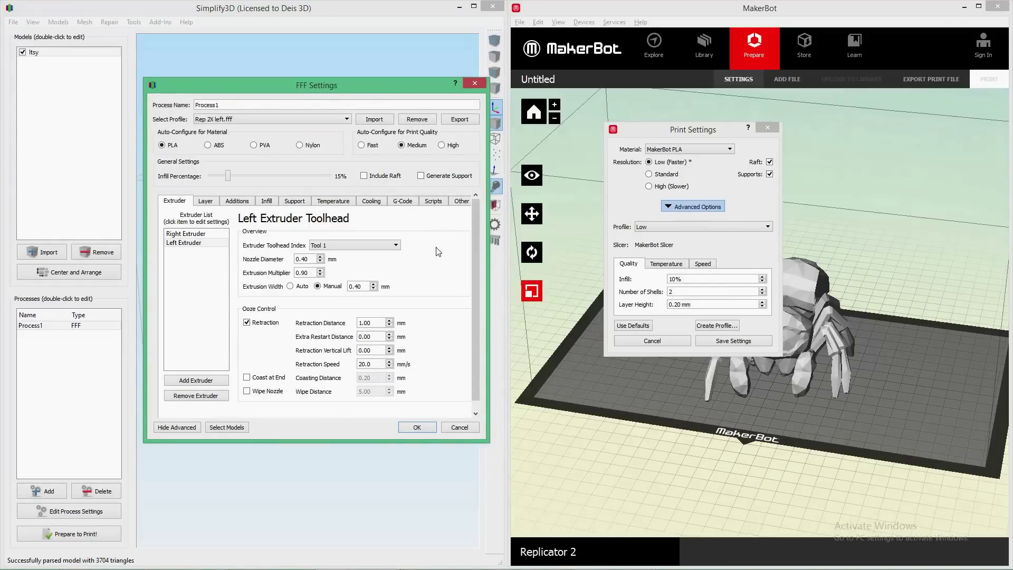
Step: Load the Makerbot Replicator 2.fff profile into Process1 without saving, then reopen its settings
left_click(304, 118)
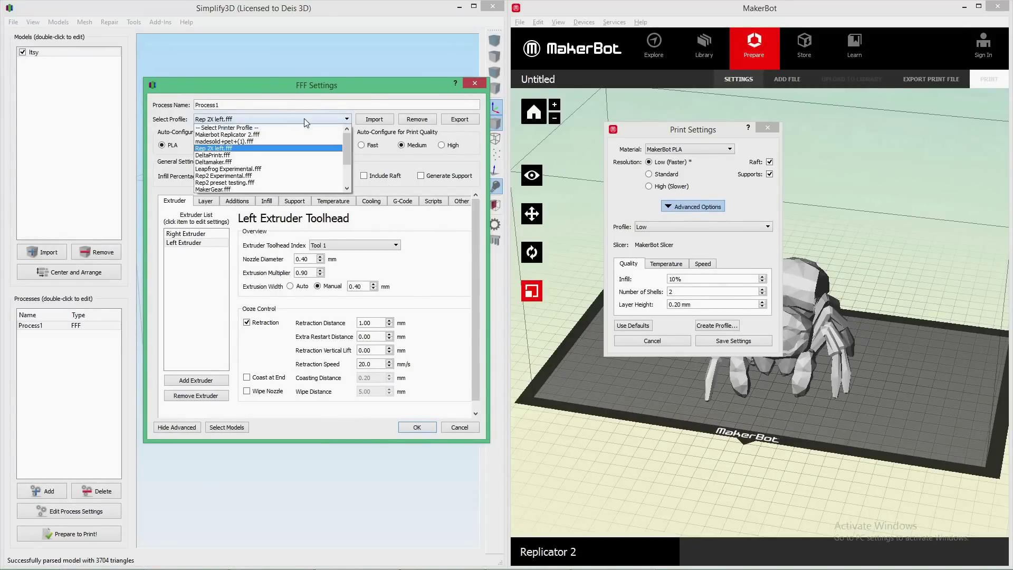
left_click(262, 135)
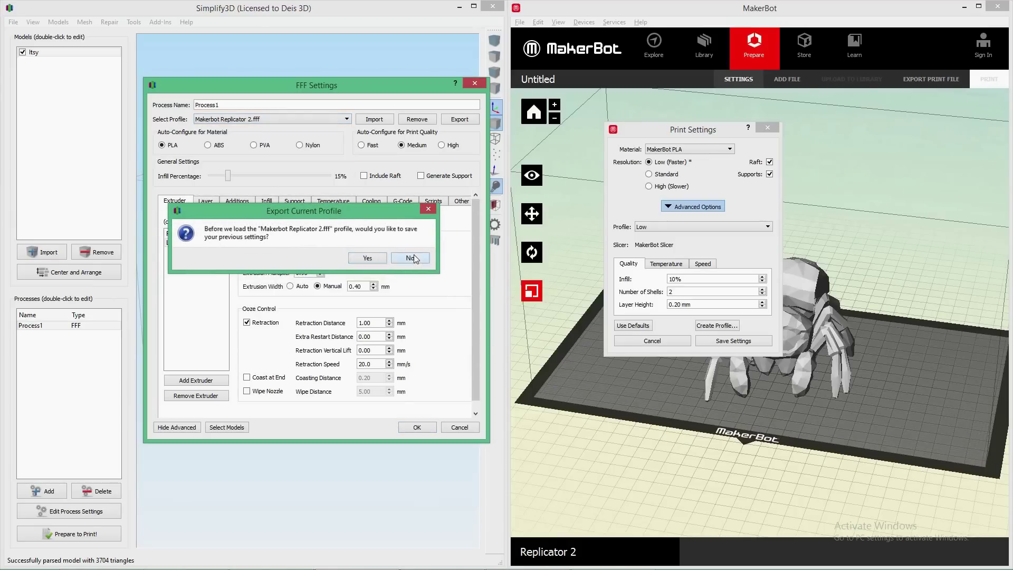
left_click(409, 258)
left_click(424, 427)
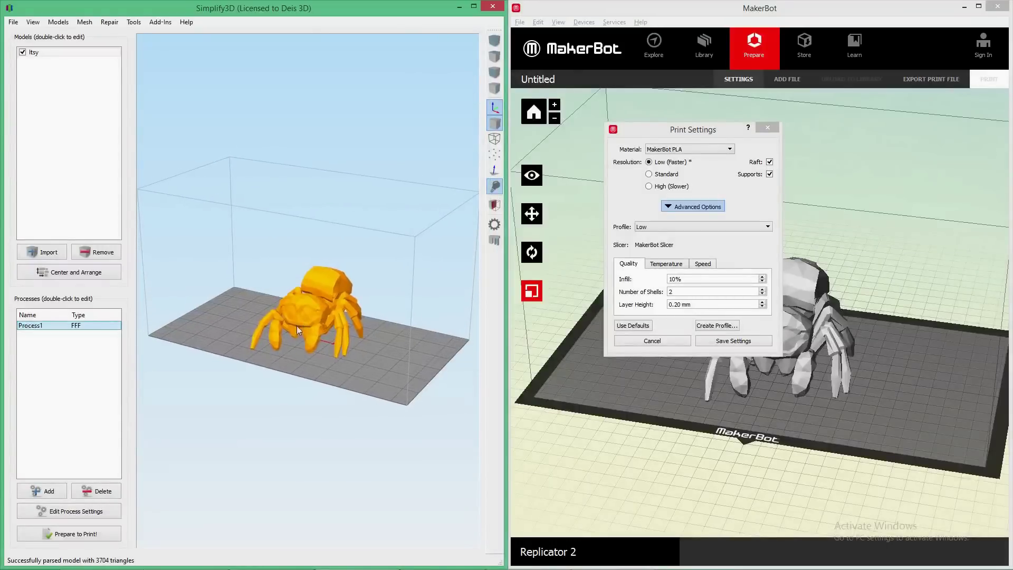
left_click_drag(385, 374, 377, 373)
scroll(321, 343, "up", 2)
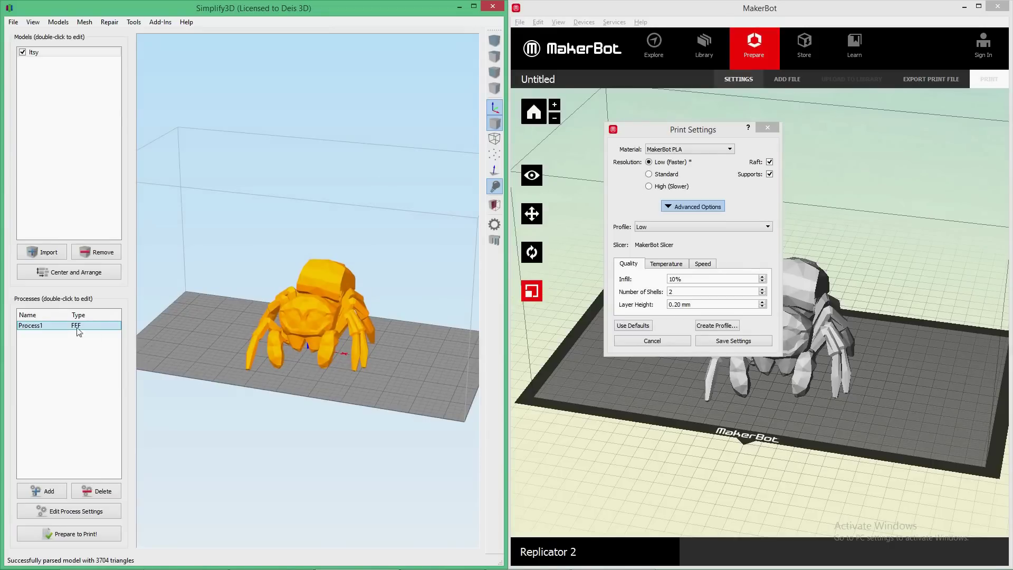
double_click(61, 327)
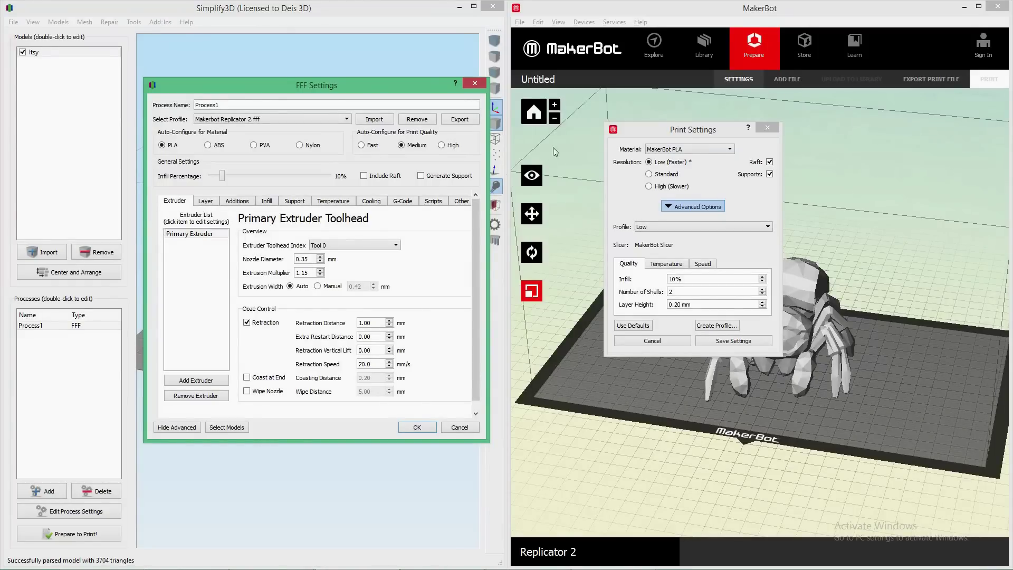
Step: Set MakerBot's print resolution to Standard and compare it with Simplify3D's process settings
left_click(647, 133)
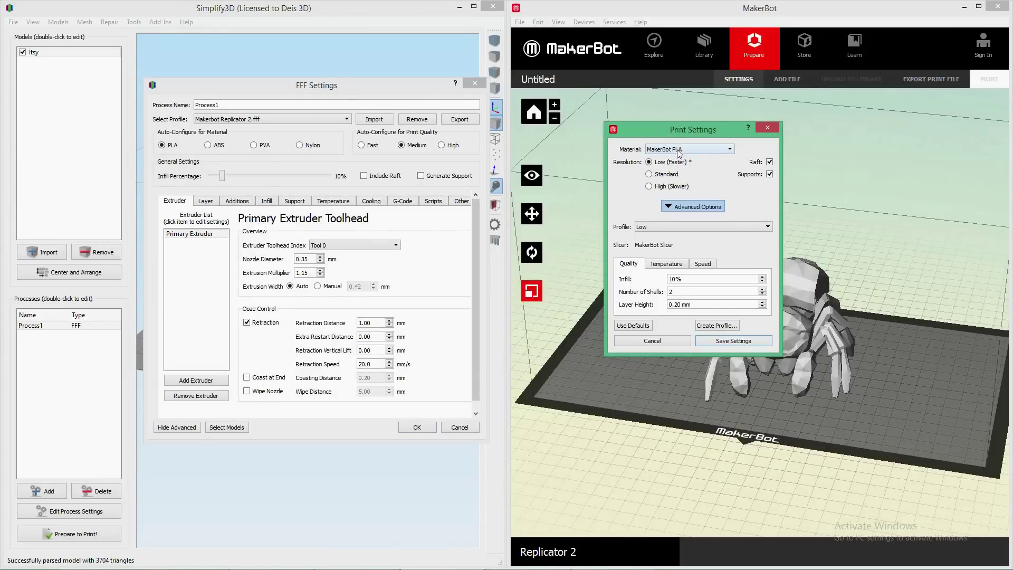
left_click(650, 175)
left_click(322, 155)
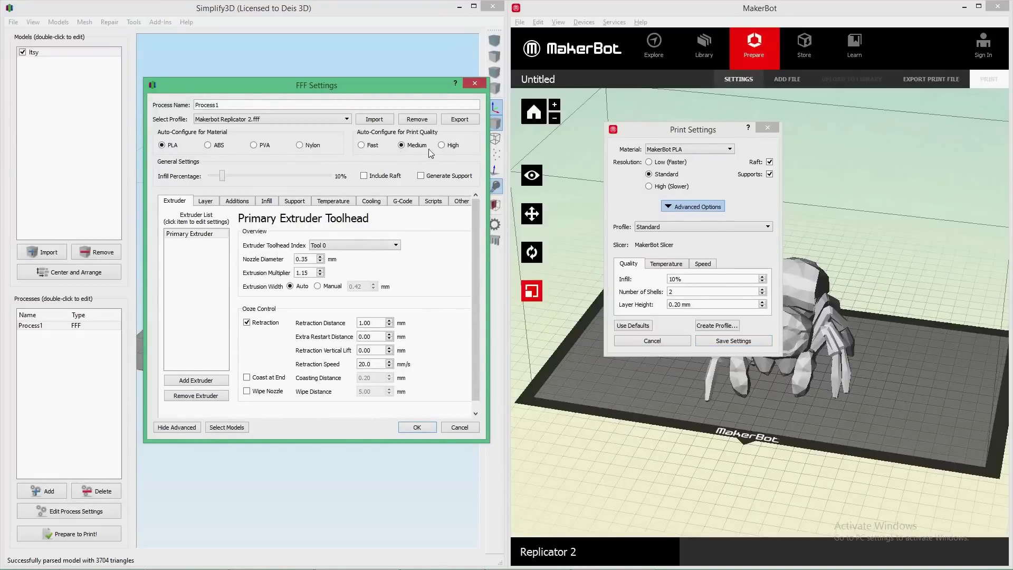
left_click(220, 150)
left_click(731, 180)
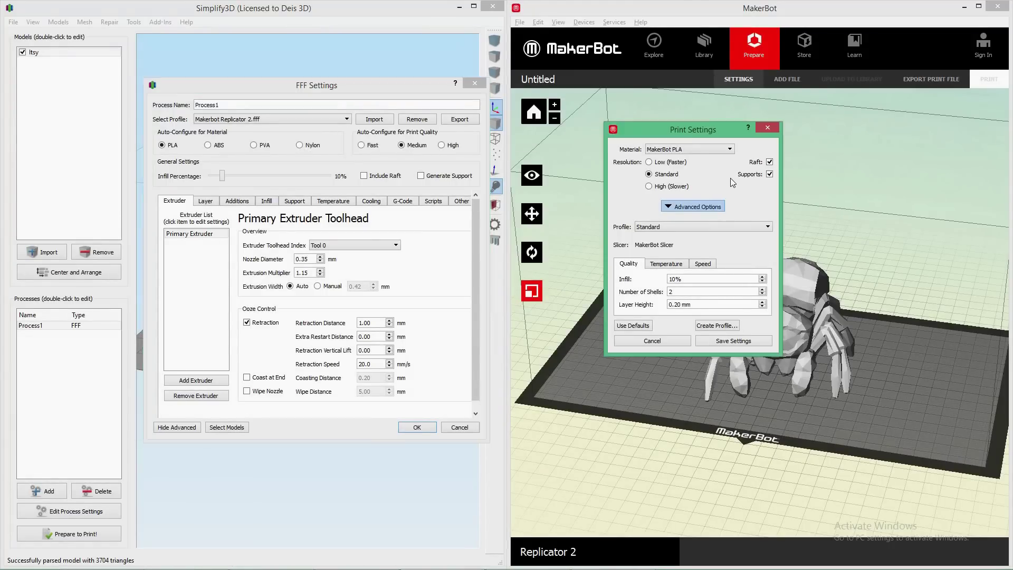
left_click(770, 162)
left_click(397, 169)
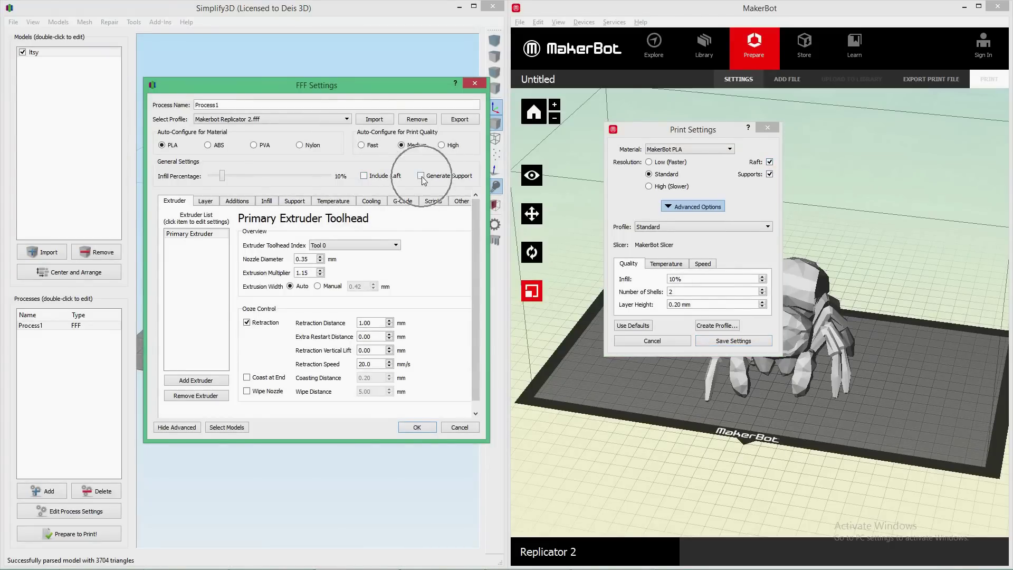
Step: View Process1's support options and Additions skirt and raft settings against MakerBot's raft
left_click(294, 204)
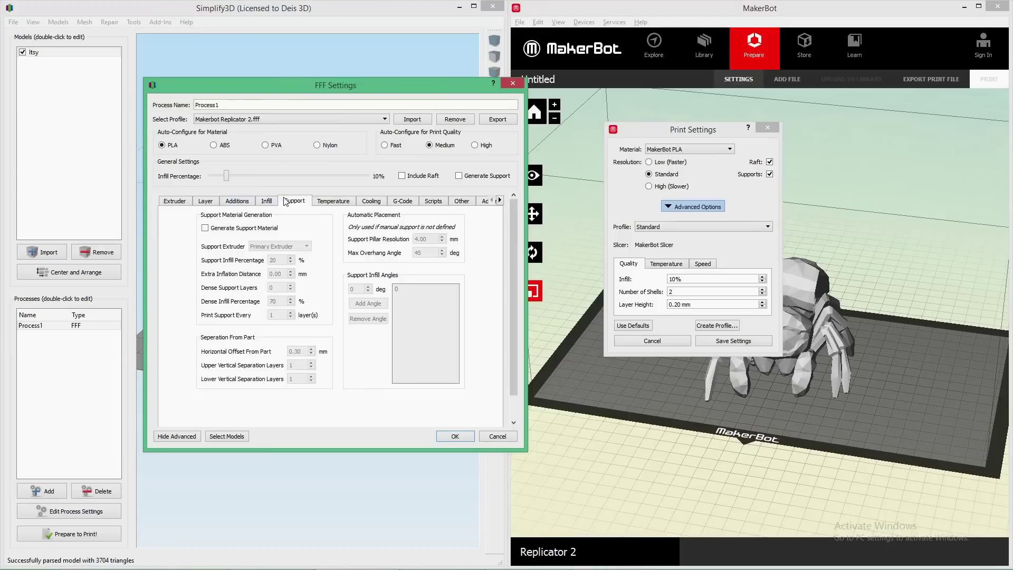
left_click(237, 201)
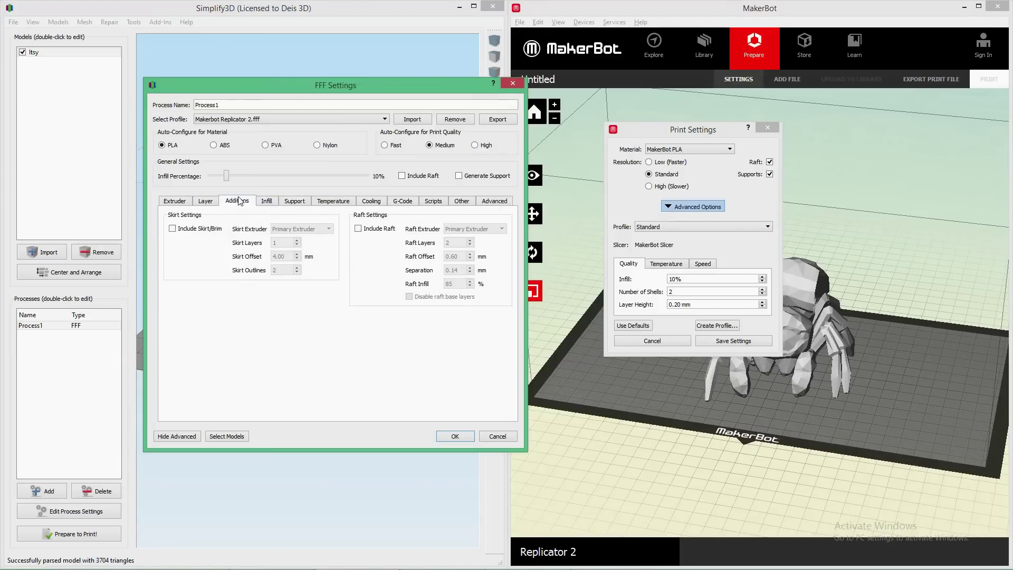
left_click(358, 230)
left_click(730, 207)
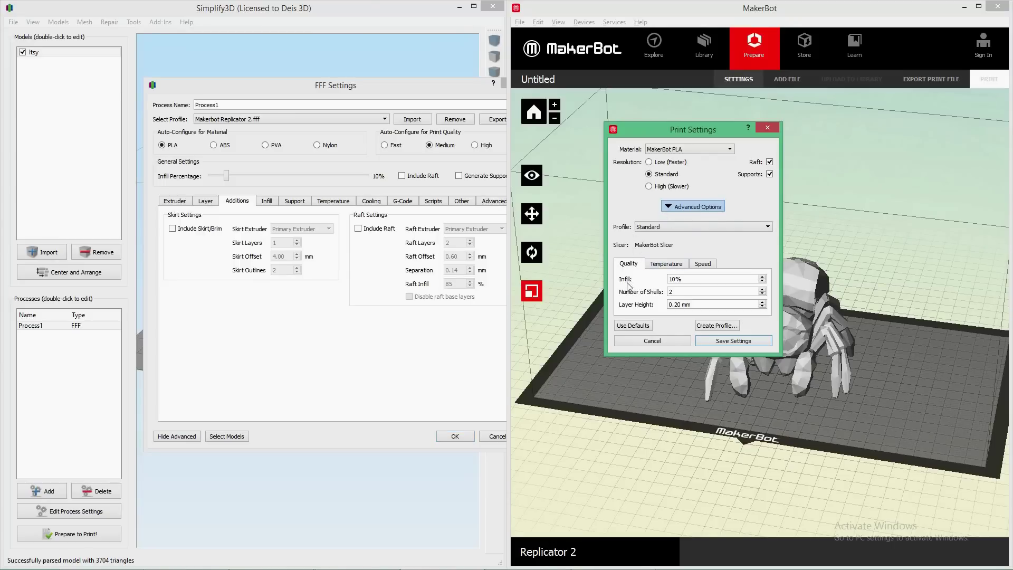
Step: On Process1's Infill tab, raise infill to 11% and compare with MakerBot's 10%
left_click(280, 164)
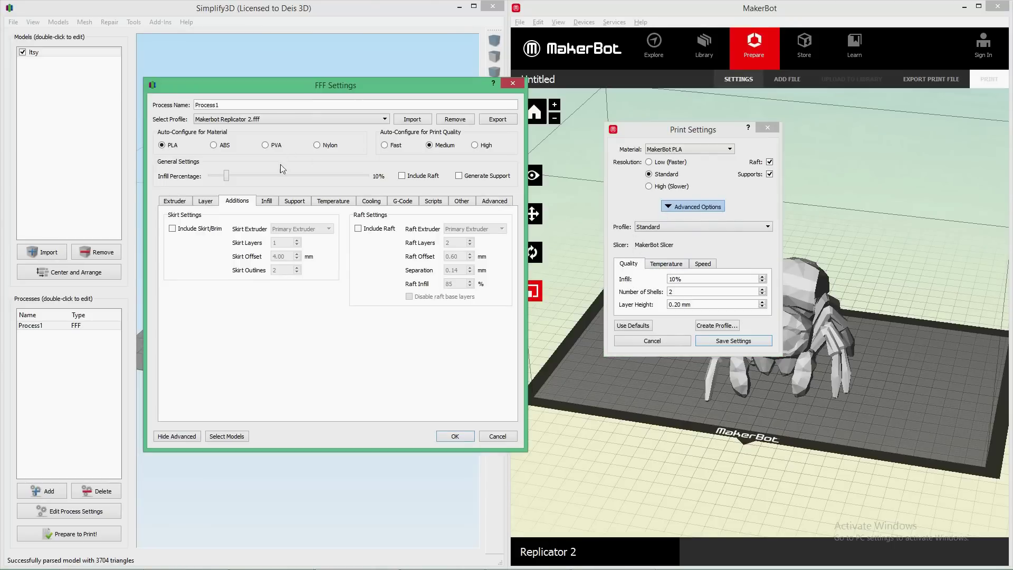
left_click(227, 177)
left_click(266, 201)
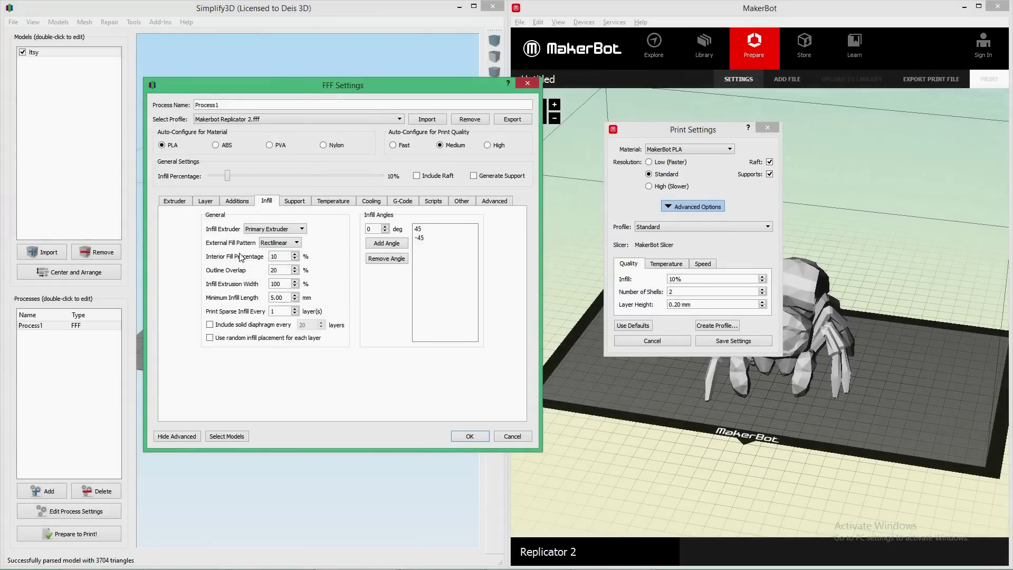
left_click(212, 257)
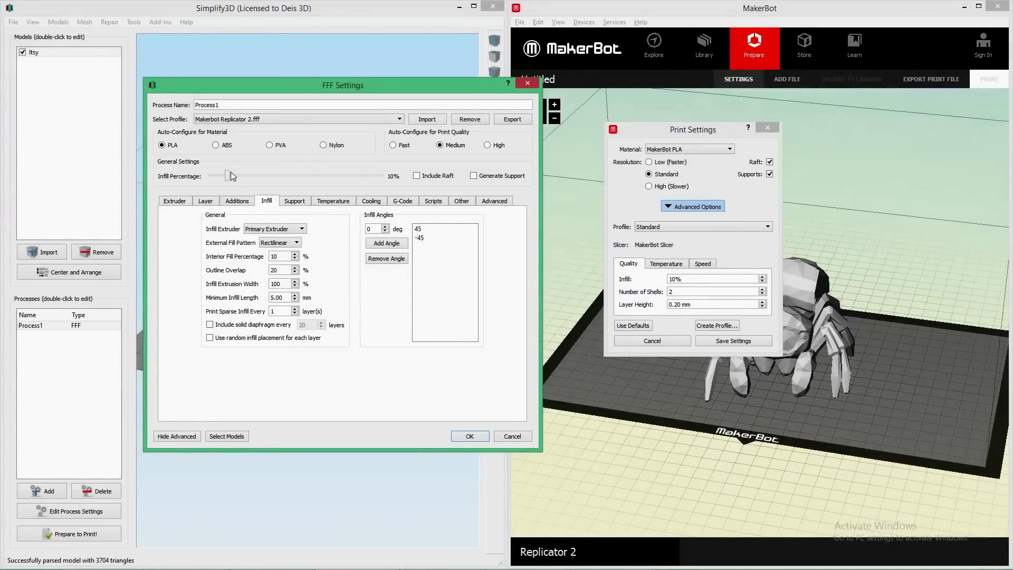
mouse_move(228, 174)
left_mouse_down()
mouse_move(247, 175)
mouse_move(230, 176)
left_mouse_up()
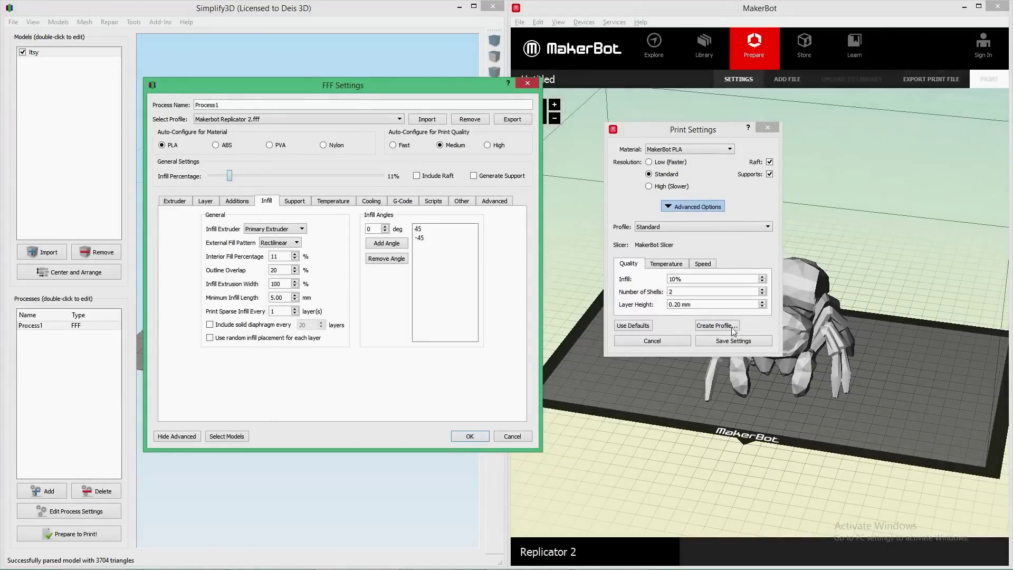
left_click(746, 242)
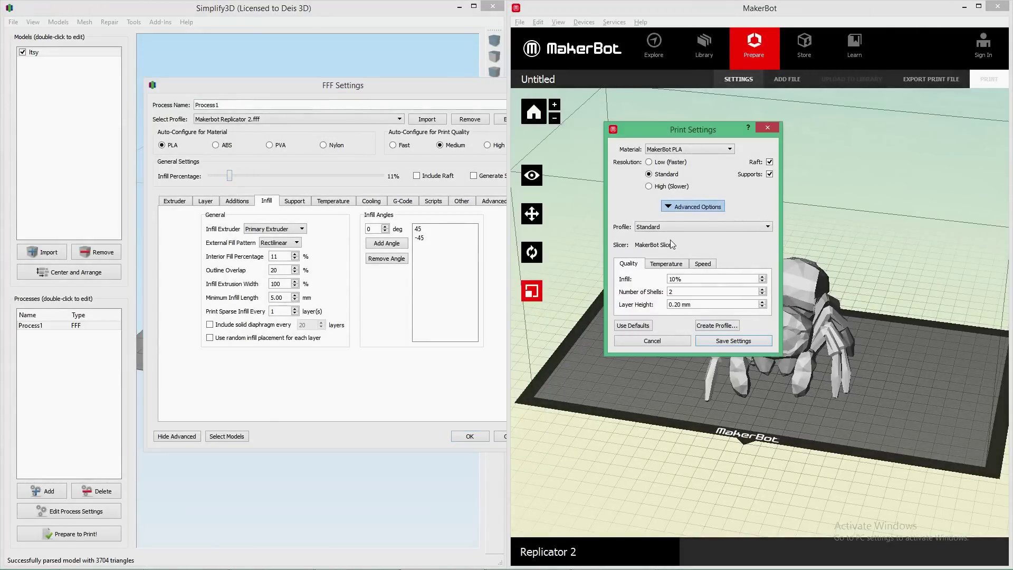
left_click(350, 166)
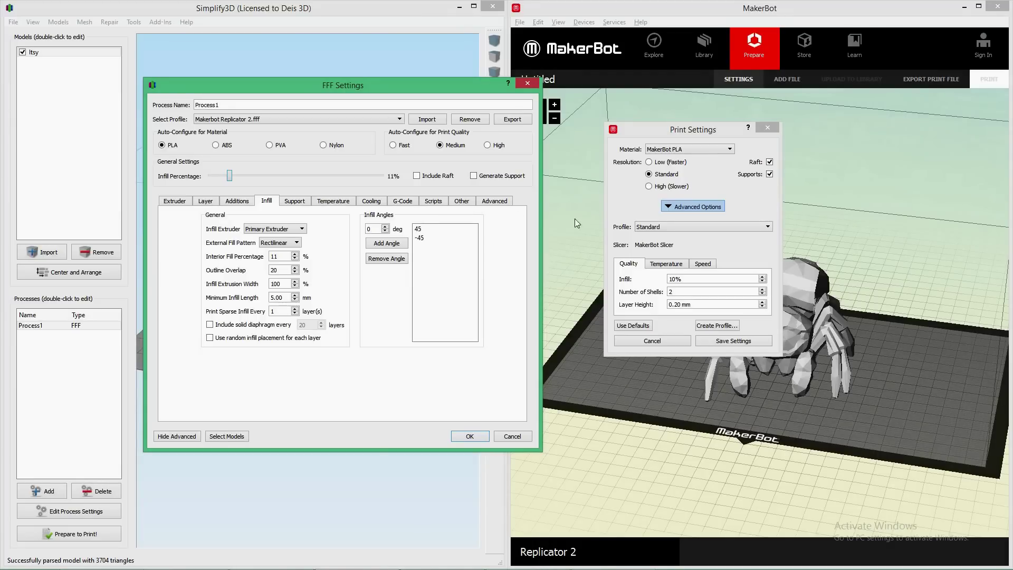
left_click(724, 257)
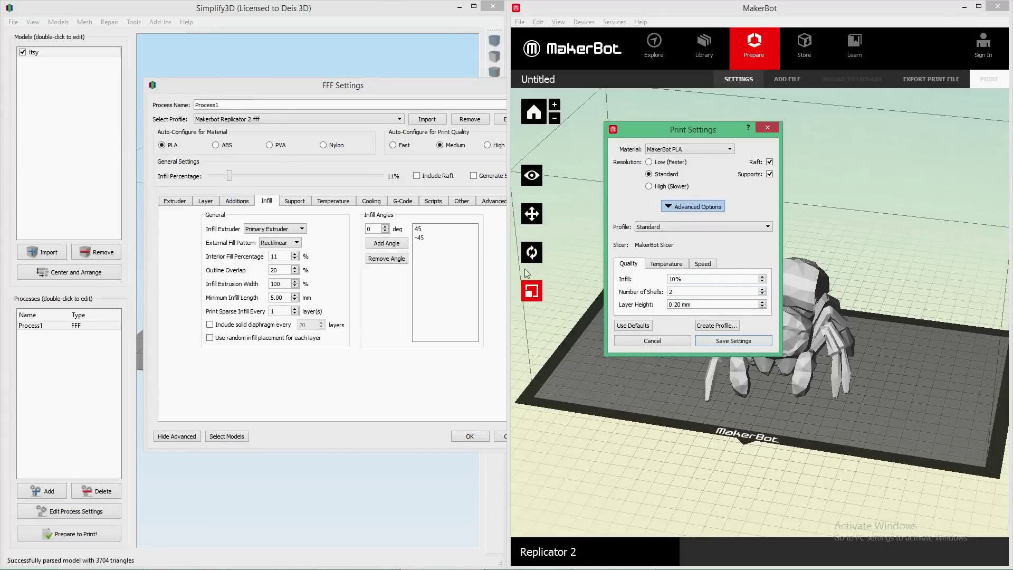
Step: Review Process1's layer settings (2 perimeter shells) against MakerBot's 0.20 mm layer height, editing the primary layer height
left_click(216, 187)
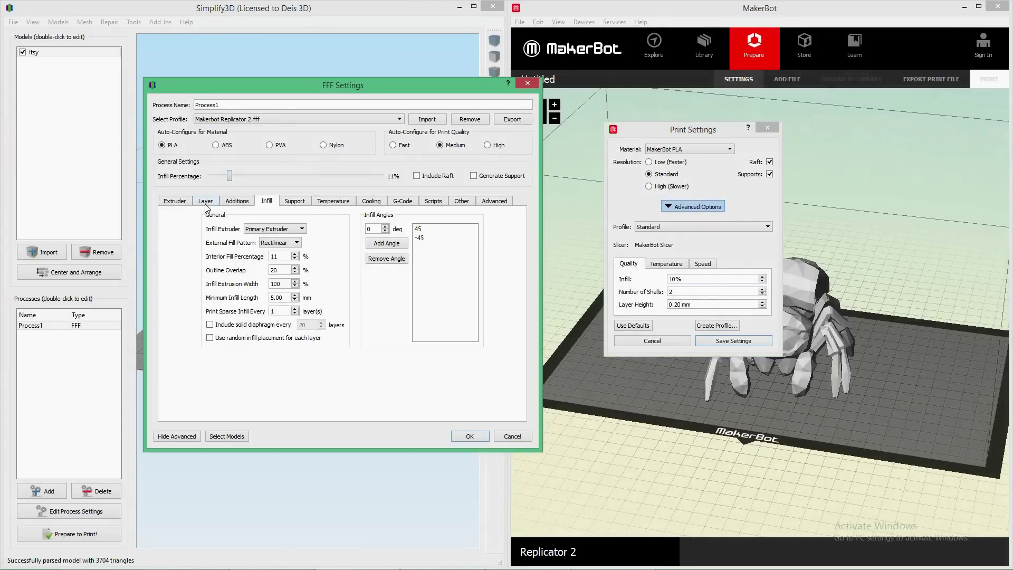
left_click(206, 203)
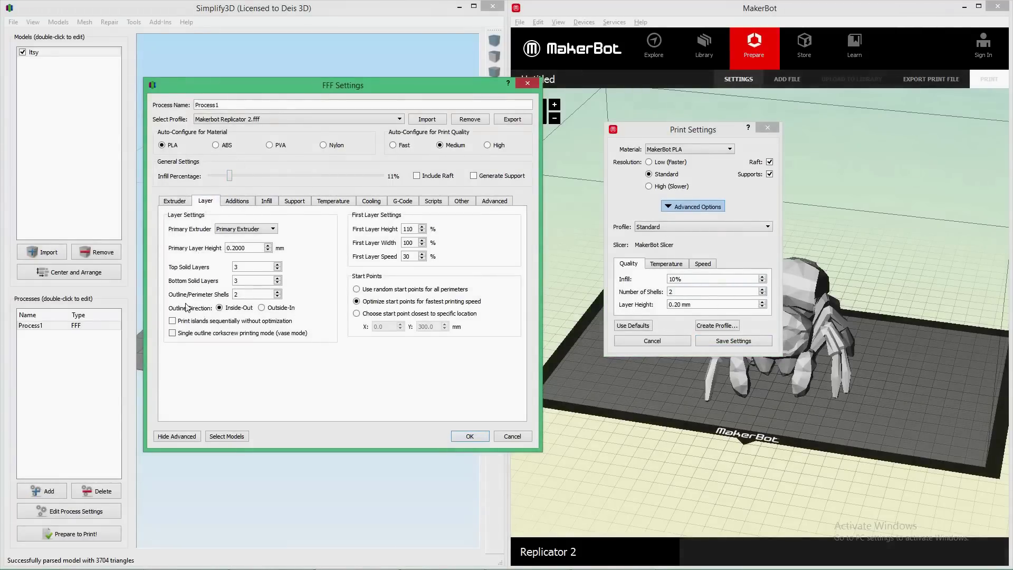
left_click(238, 294)
left_click(677, 307)
left_click(235, 251)
key("BackSpace")
type("3")
Step: Compare MakerBot's 230 °C extruder temperature with the primary extruder's 230 first-layer setpoint
left_click(637, 127)
left_click(665, 264)
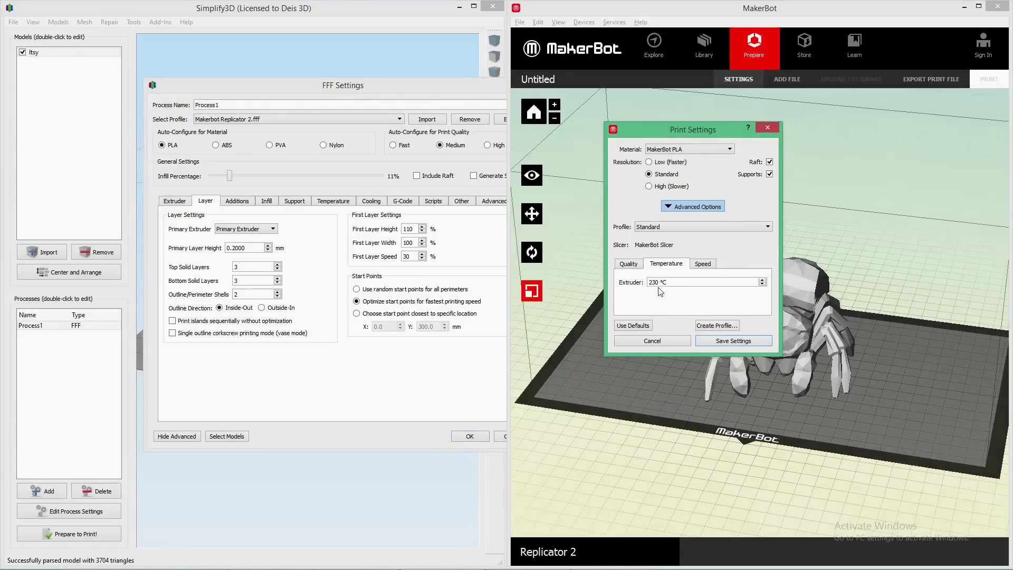
left_click(658, 284)
left_click(331, 224)
left_click(334, 203)
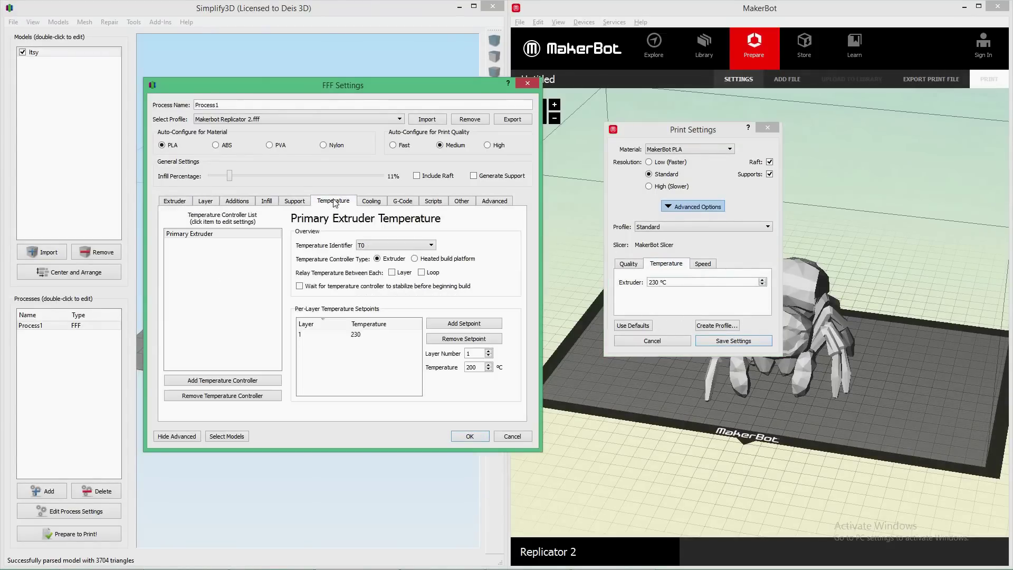
left_click(253, 236)
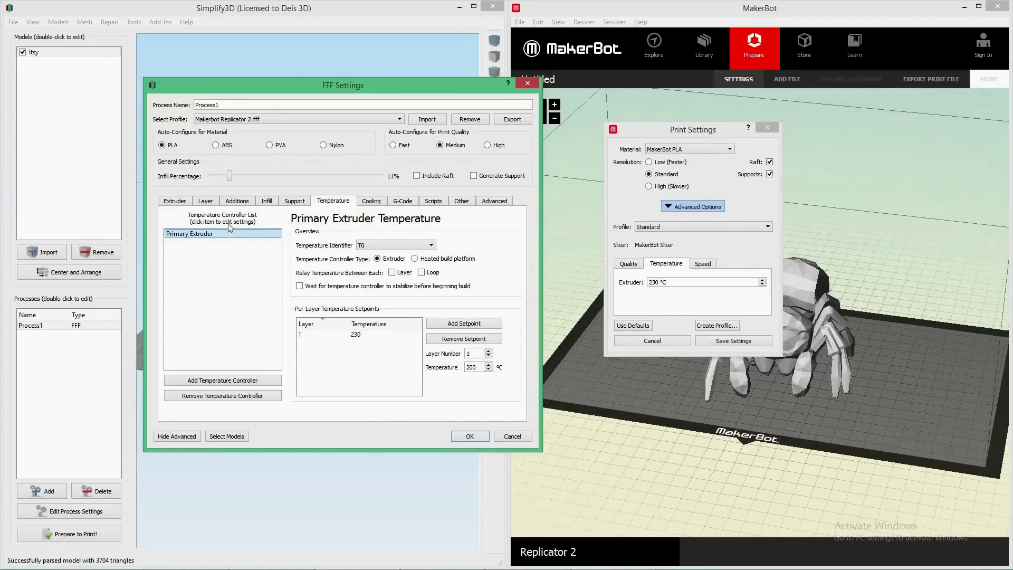
left_click(308, 336)
Step: Compare MakerBot's 90 mm/s extruding and 150 mm/s travel speeds with Simplify3D's speed settings
left_click(703, 264)
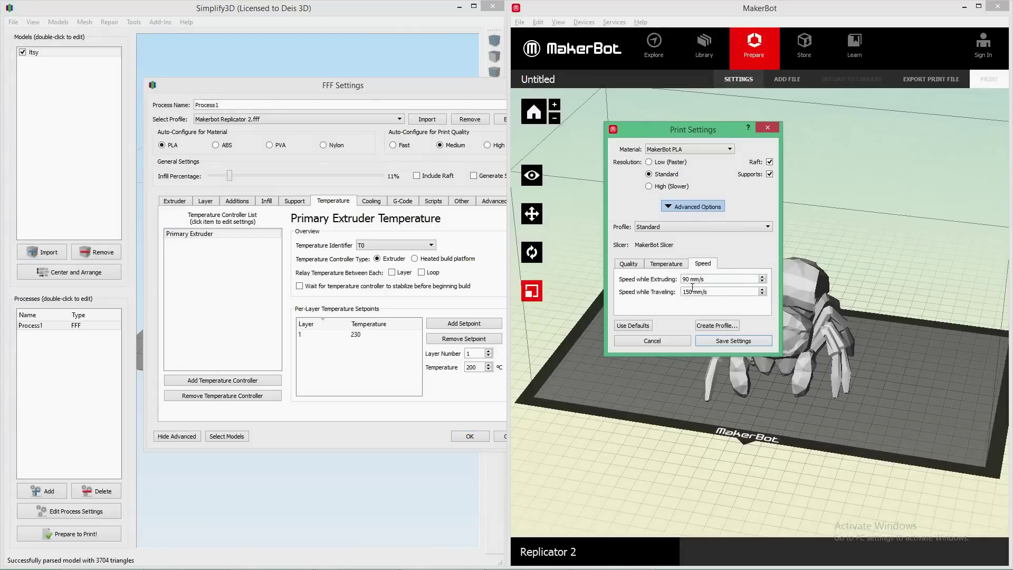
left_click(460, 225)
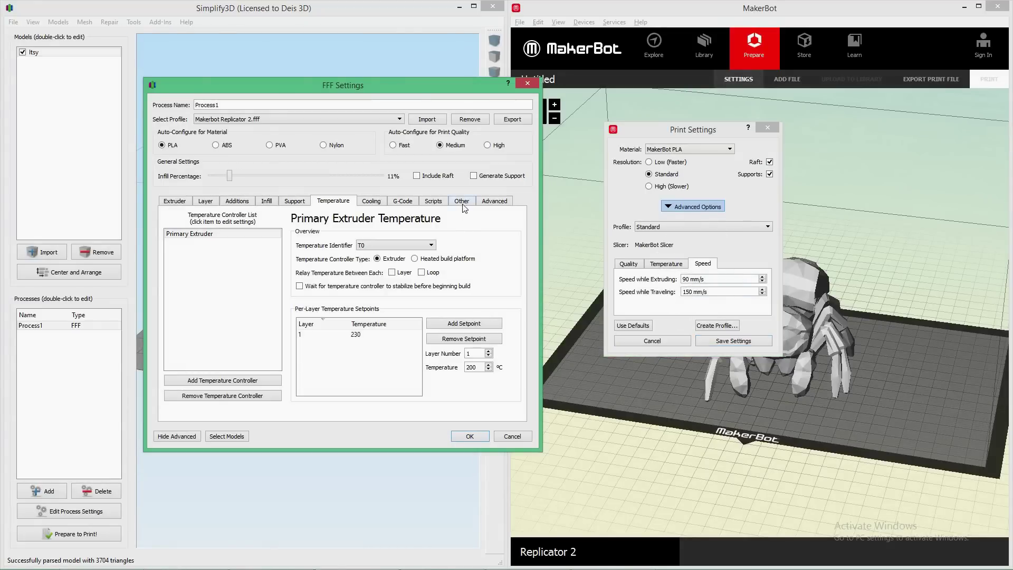
left_click(462, 201)
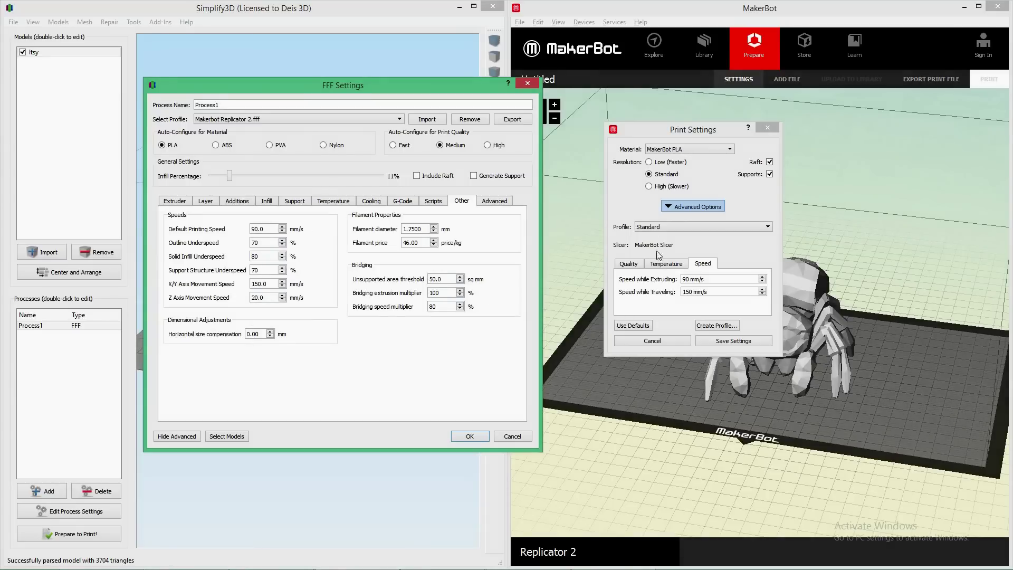
Step: Save MakerBot's print settings and accept Process1's settings with OK
left_click(682, 316)
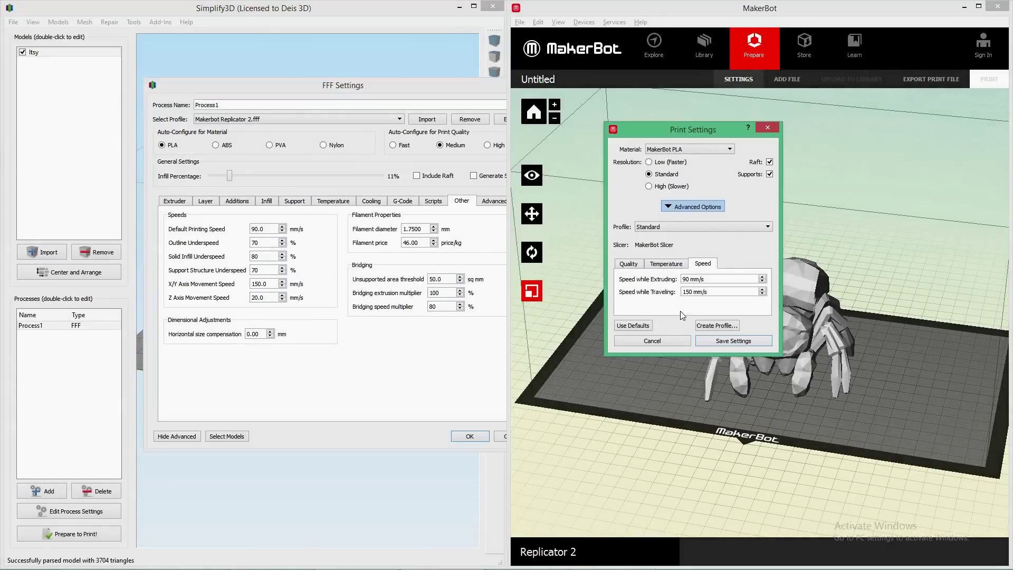
left_click(734, 341)
left_click(461, 435)
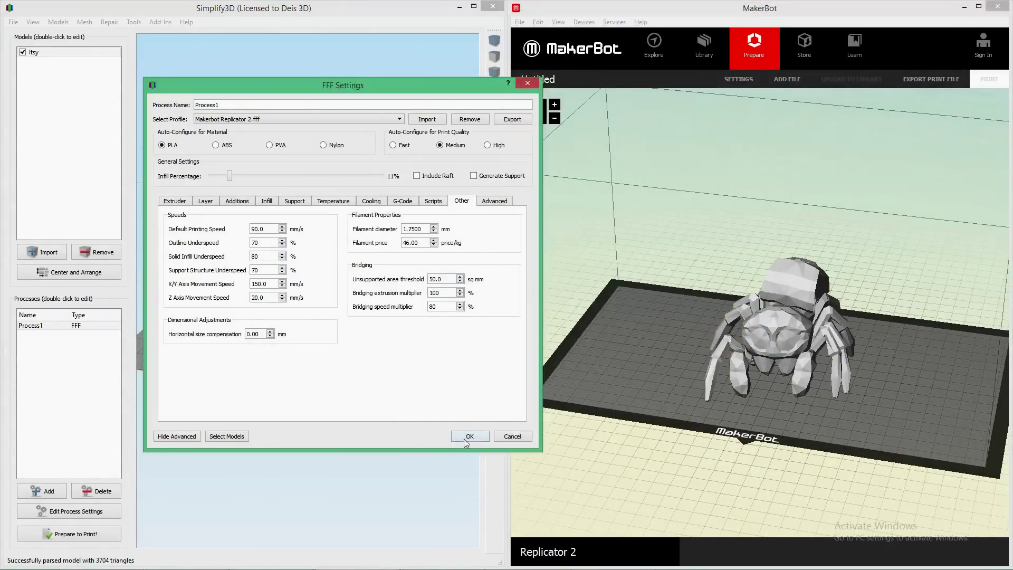
left_click(464, 438)
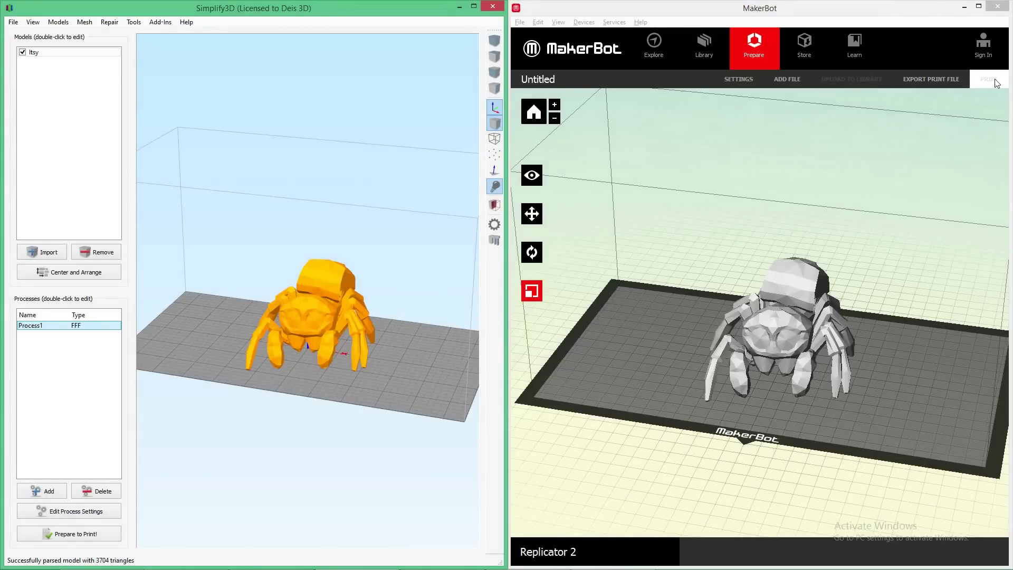
Step: Export the spider as a MakerBot print file, then slice it in Simplify3D with Prepare to Print!
left_click(946, 80)
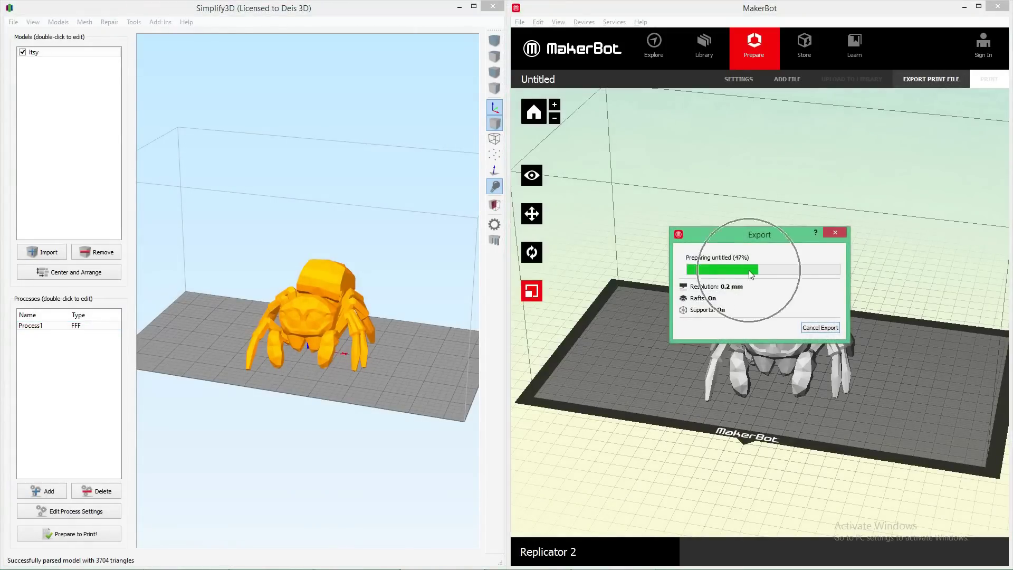
left_click(254, 401)
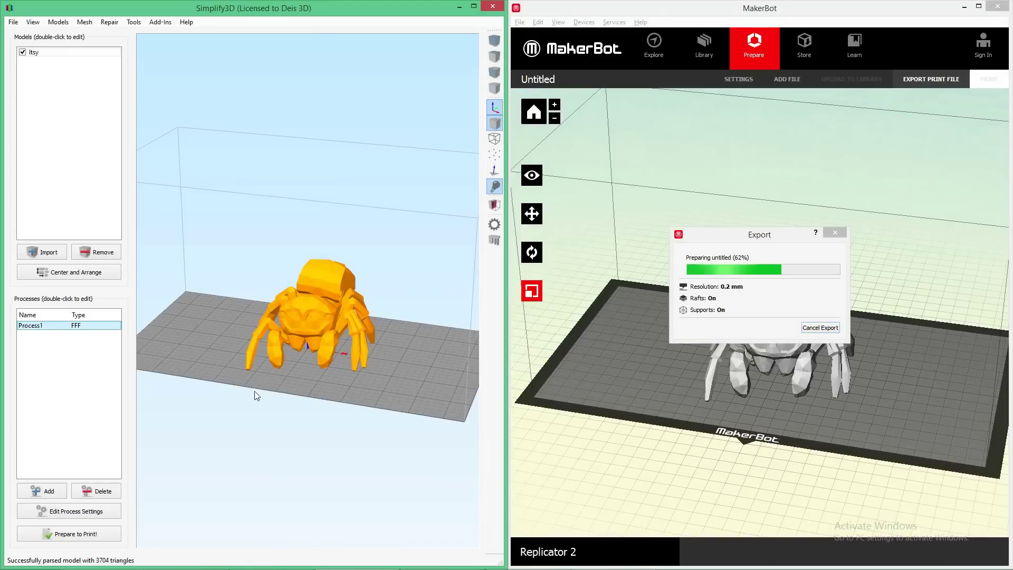
left_click(66, 535)
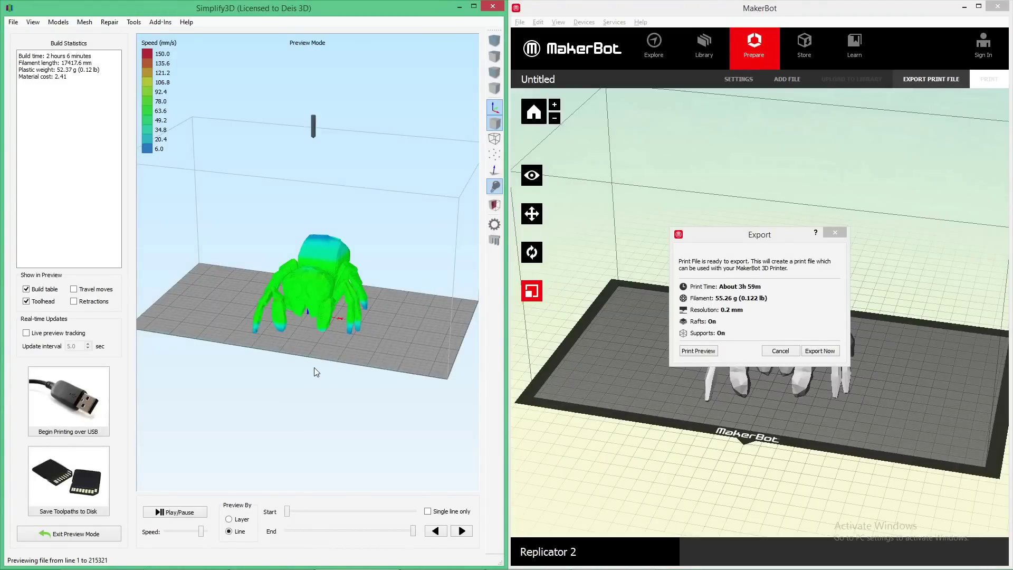
left_click_drag(314, 371, 306, 325)
scroll(311, 322, "up", 2)
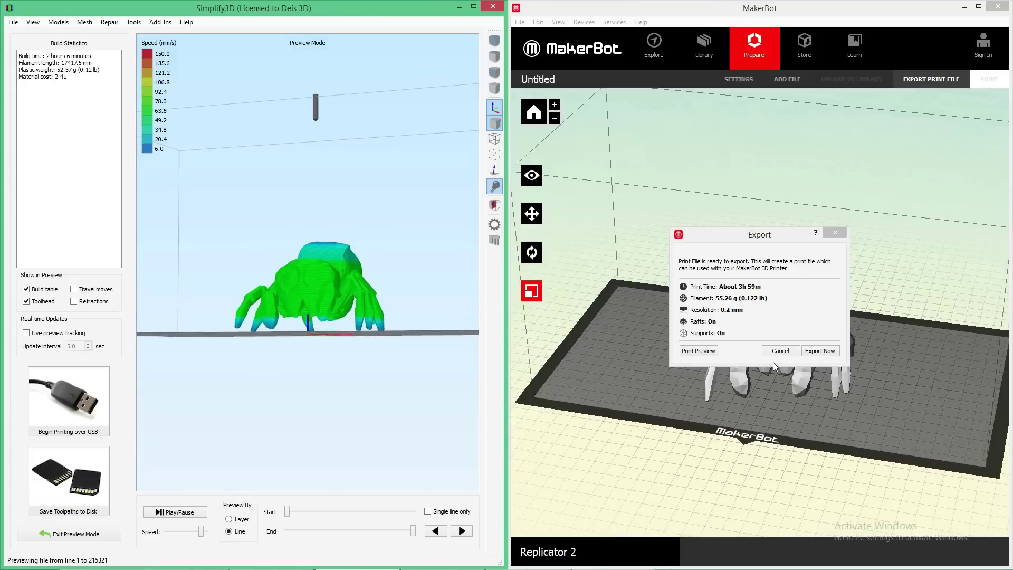
left_click_drag(746, 236, 671, 121)
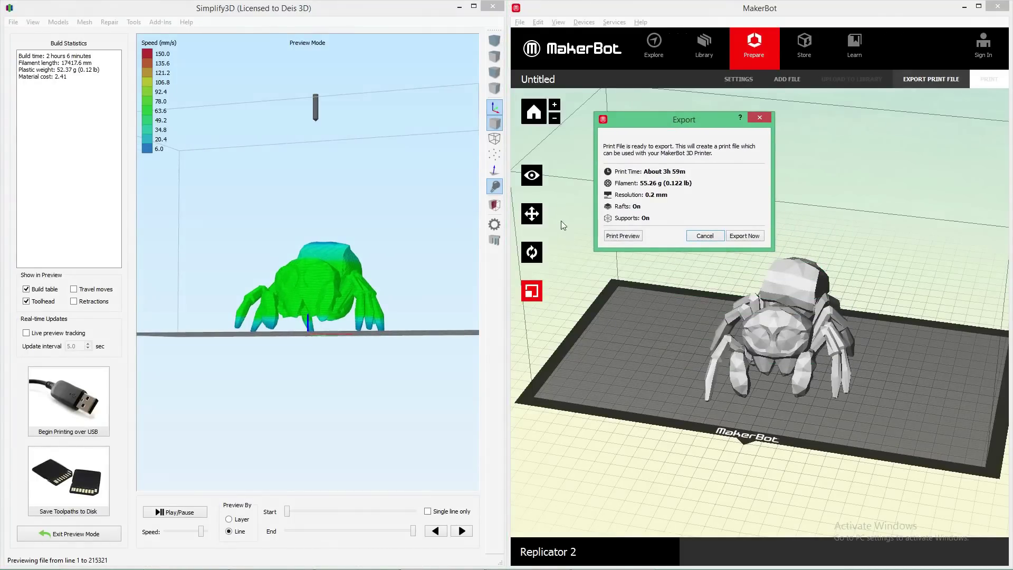
Step: View MakerBot's toolpath preview, rotating and zooming to the support pillars under the spider's legs
left_click(623, 236)
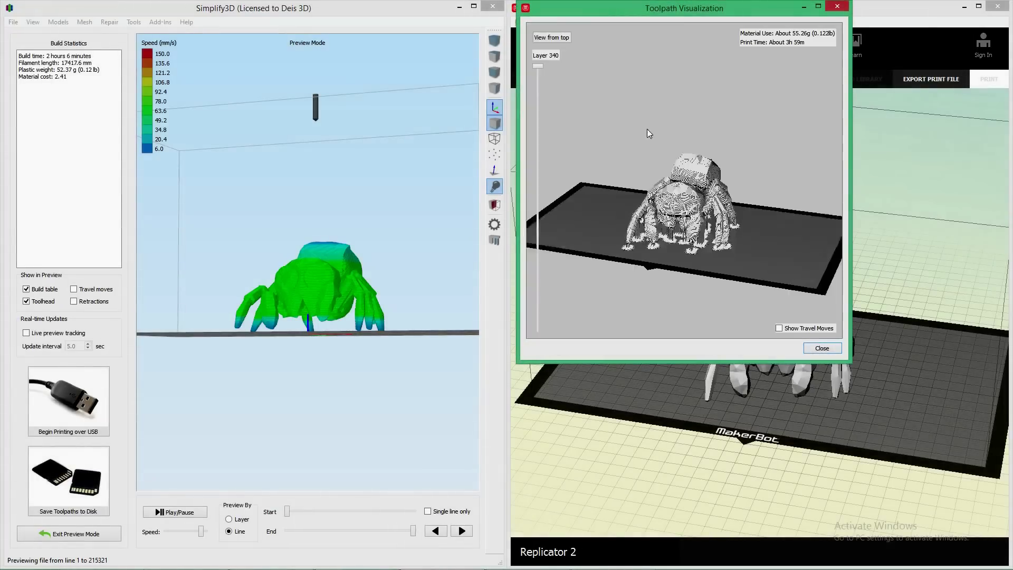
left_click_drag(657, 253, 636, 246)
scroll(636, 246, "up", 5)
left_click_drag(676, 251, 793, 78)
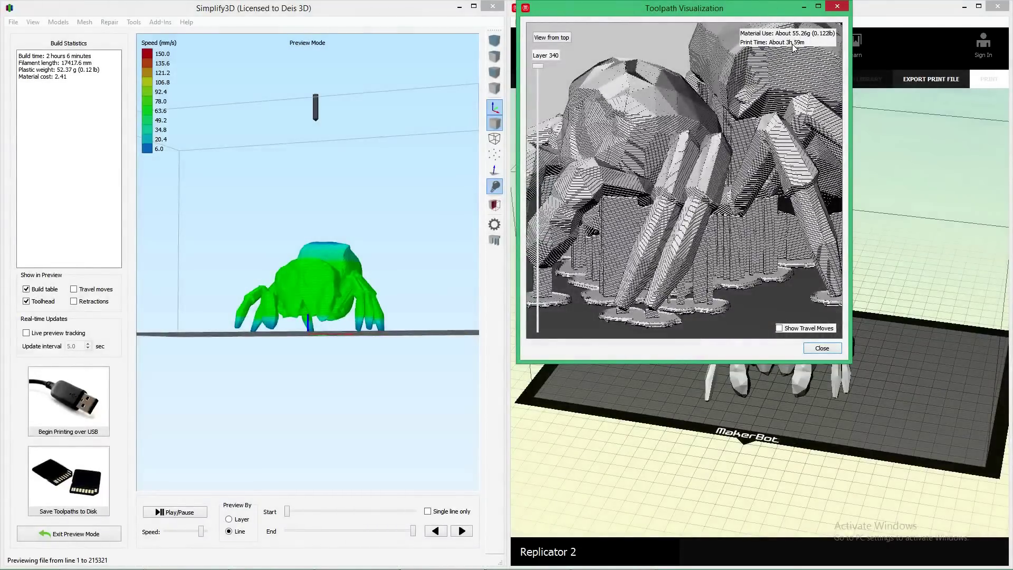
left_click(227, 259)
left_click_drag(213, 240, 243, 282)
scroll(303, 328, "up", 10)
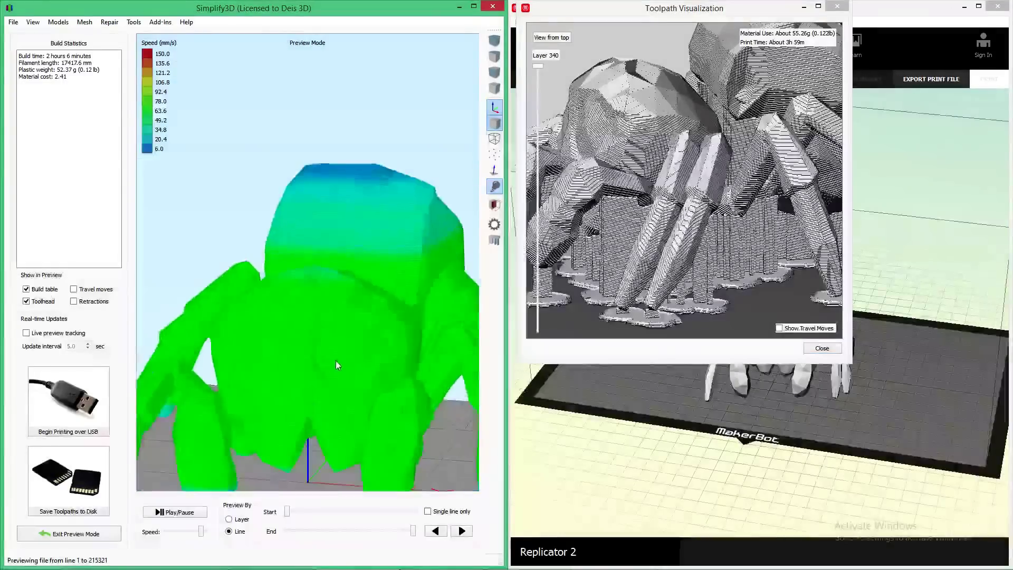
left_click_drag(338, 339, 372, 246)
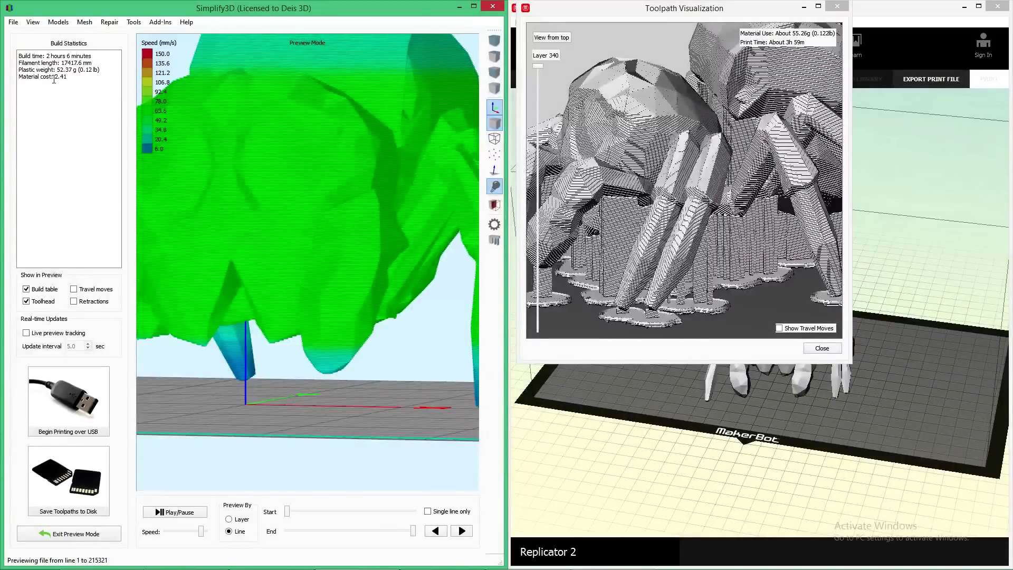
scroll(157, 168, "down", 5)
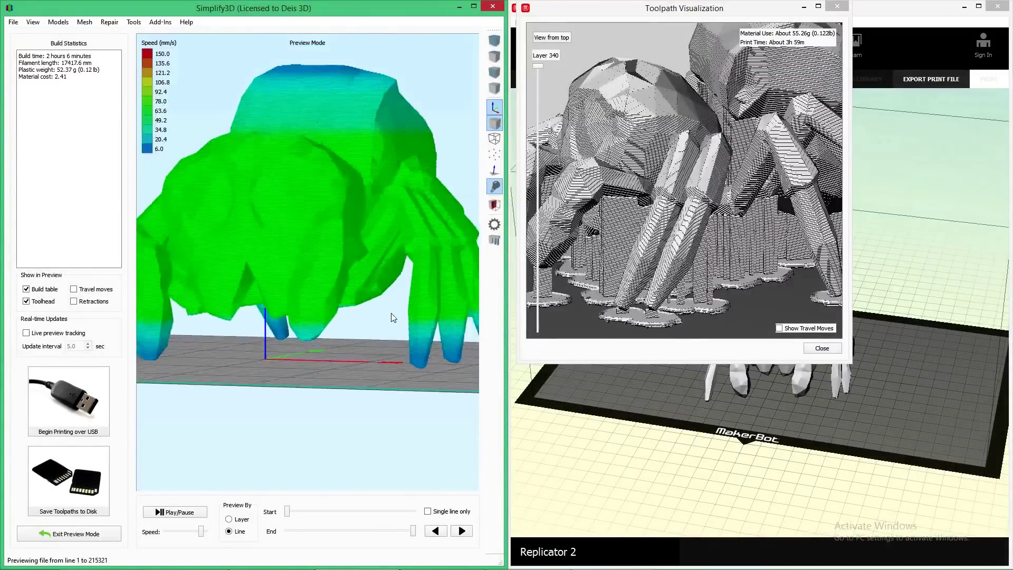
scroll(142, 257, "up", 2)
left_click_drag(453, 201, 350, 96)
scroll(349, 98, "up", 5)
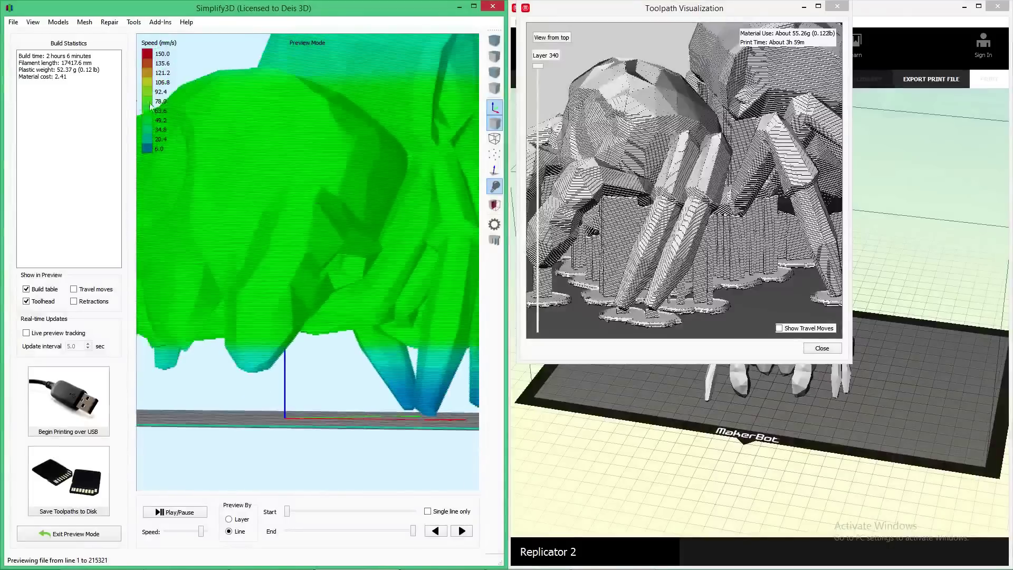
scroll(246, 147, "down", 3)
left_click_drag(287, 315, 265, 297)
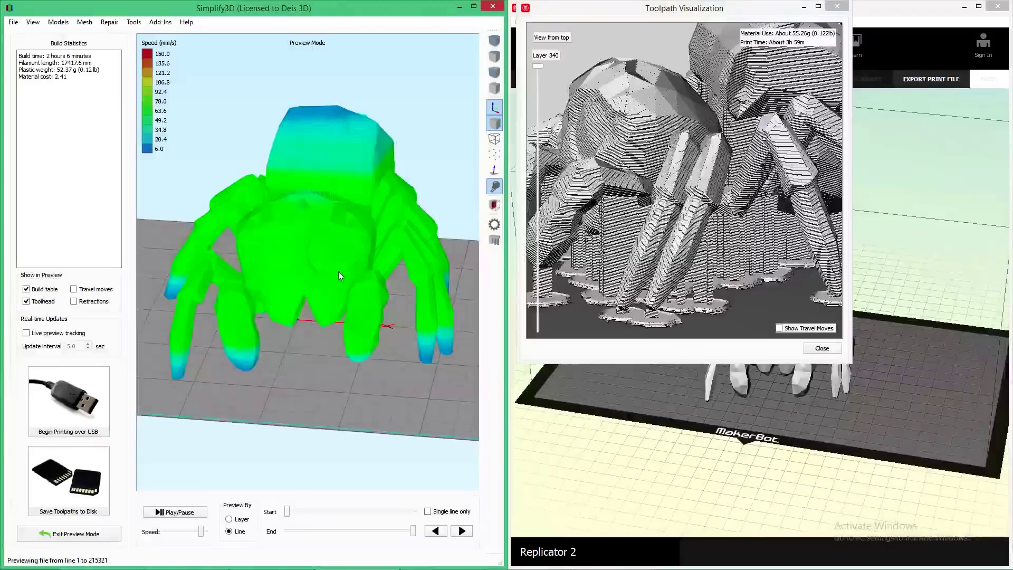
Step: Cut Simplify3D's preview partway up and compare with MakerBot's toolpaths at layers 151 and 340
left_click_drag(339, 275, 378, 343)
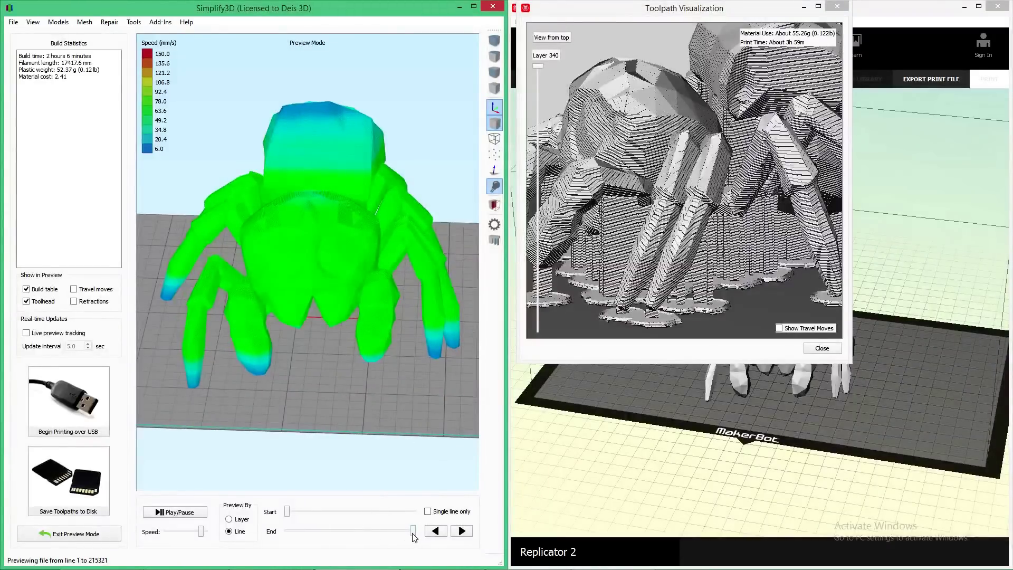
left_click_drag(413, 531, 367, 531)
left_click_drag(538, 66, 549, 196)
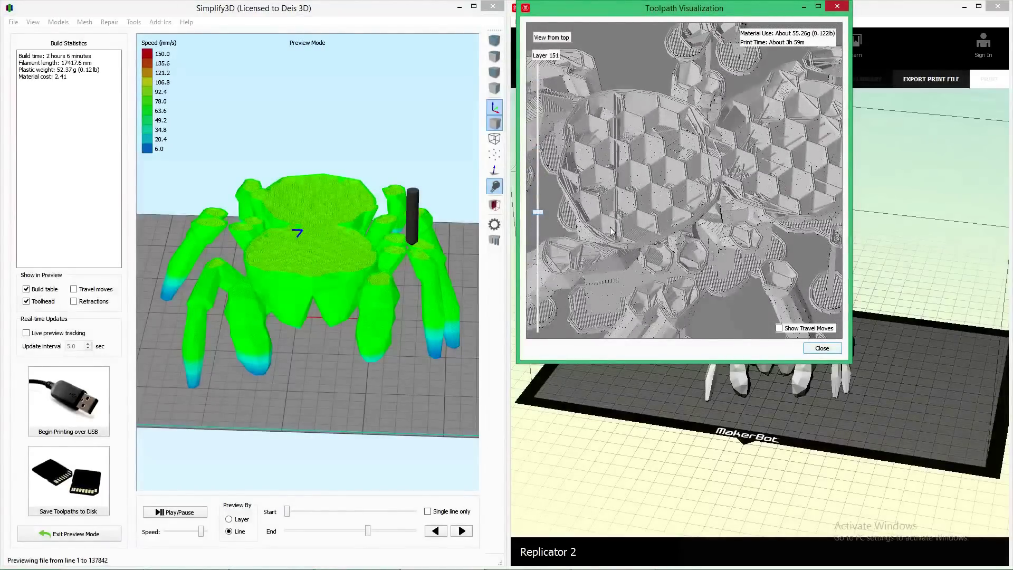
left_click_drag(312, 277, 303, 356)
scroll(310, 248, "up", 5)
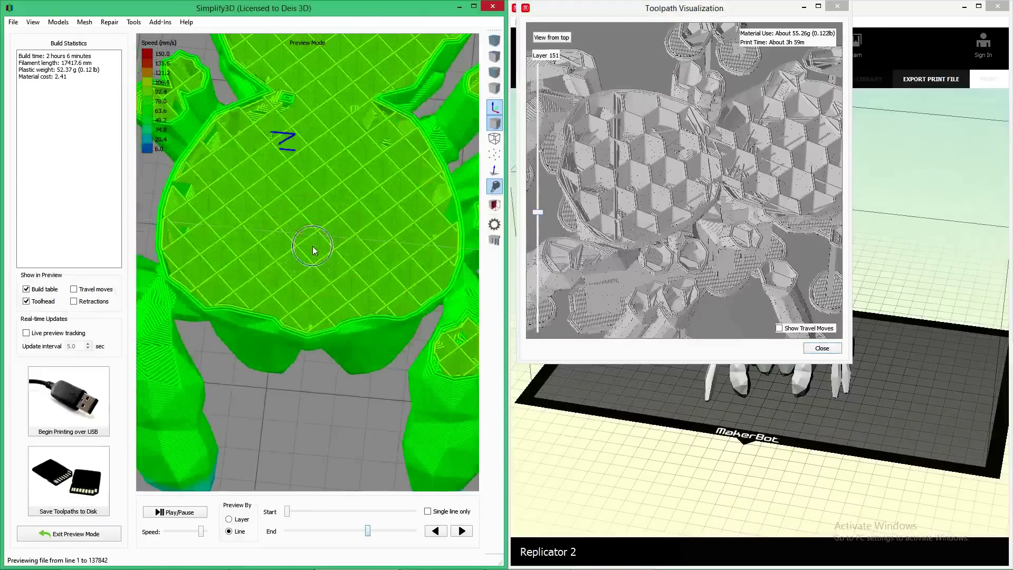
left_click_drag(537, 214, 561, 44)
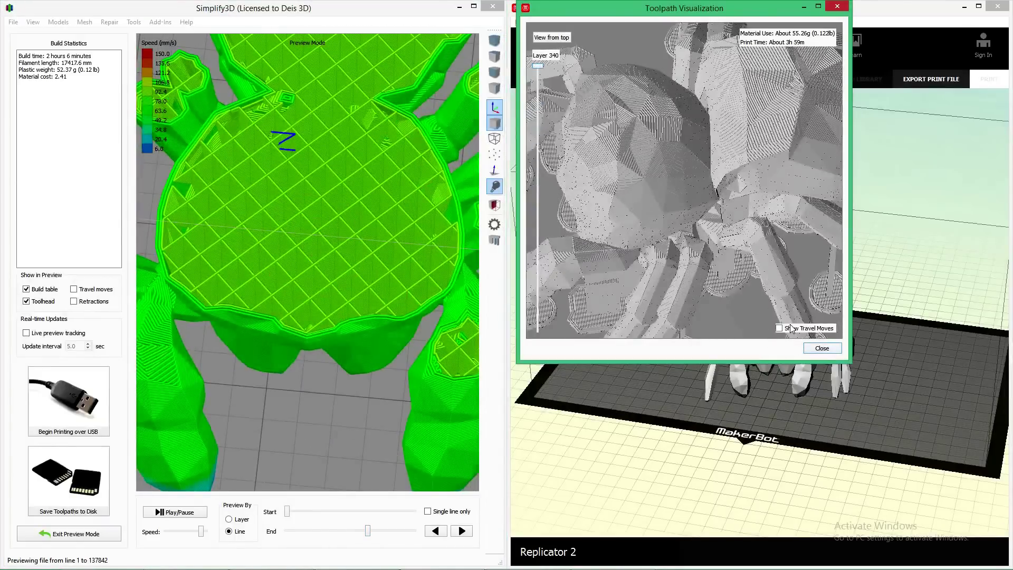
Step: Show and then hide travel moves in Simplify3D's preview, tilting to an angled view
left_click(201, 234)
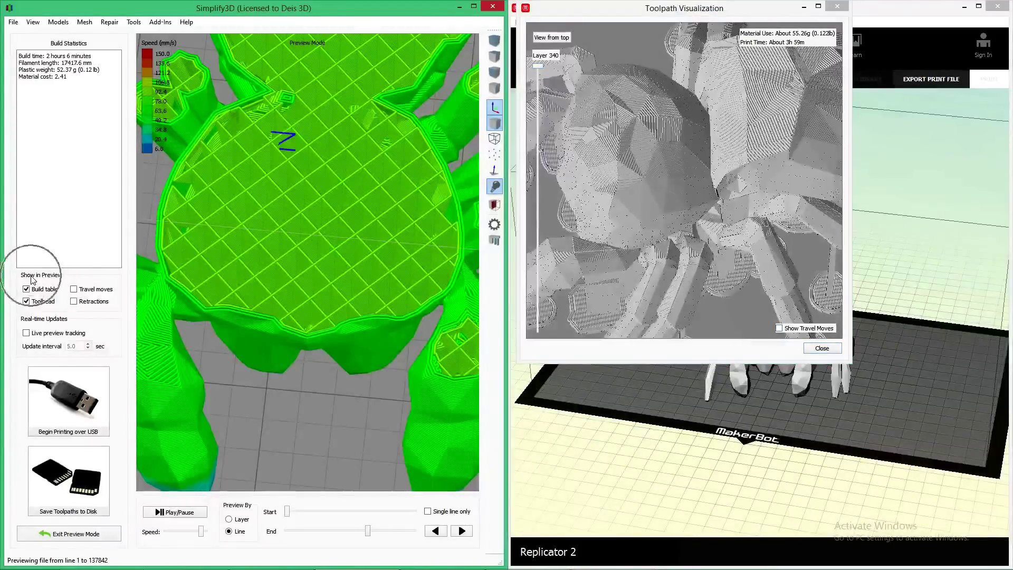
left_click(74, 289)
left_click(74, 290)
mouse_move(309, 268)
left_mouse_down()
mouse_move(328, 270)
mouse_move(306, 277)
left_mouse_up()
scroll(378, 331, "down", 3)
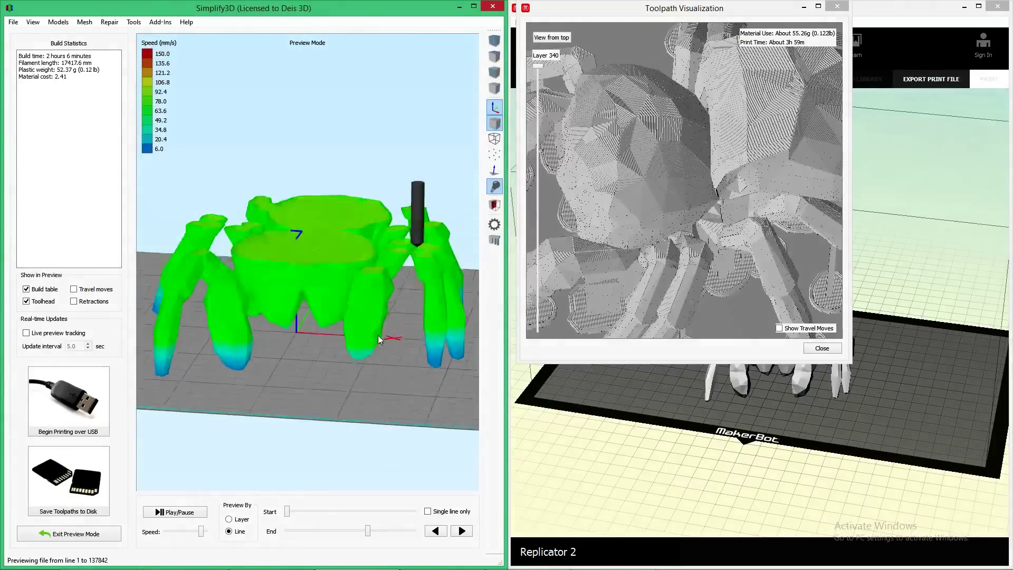
Step: Save the toolpaths as itsy.gcode in Downloads\Tutorial, then orbit the preview
left_click(62, 483)
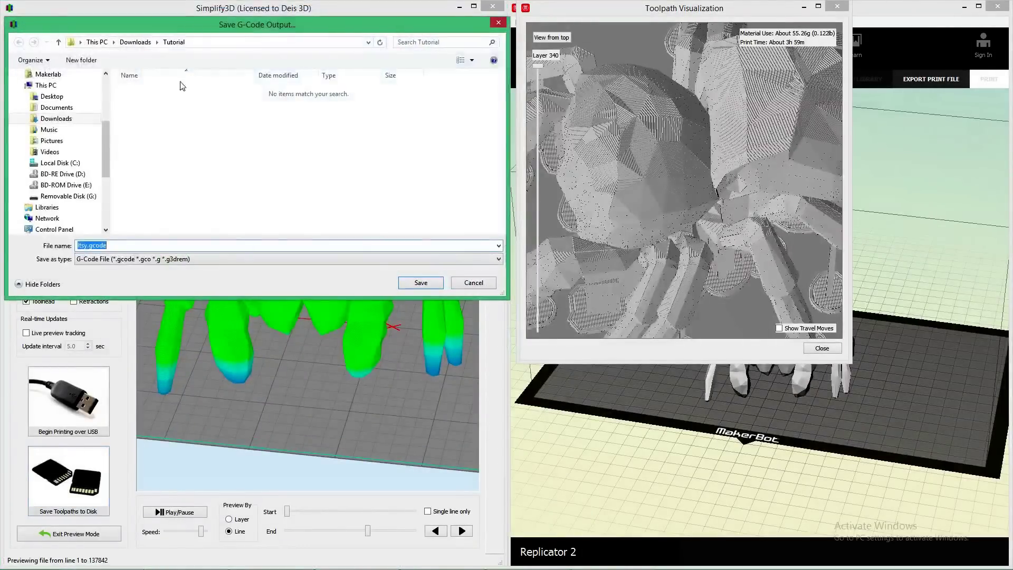
left_click(431, 286)
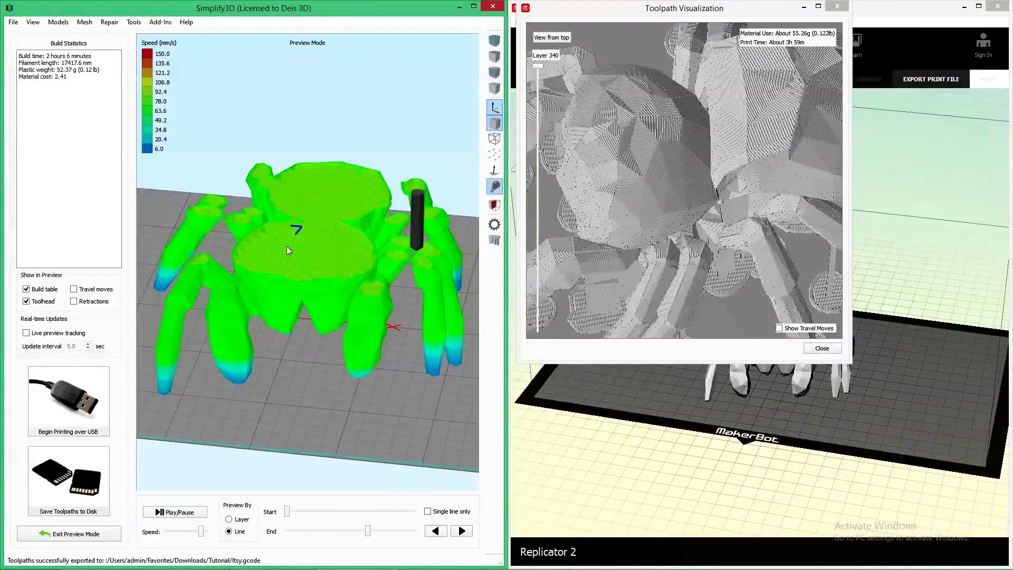
mouse_move(287, 245)
left_mouse_down()
mouse_move(300, 301)
mouse_move(302, 270)
mouse_move(270, 255)
mouse_move(280, 246)
left_mouse_up()
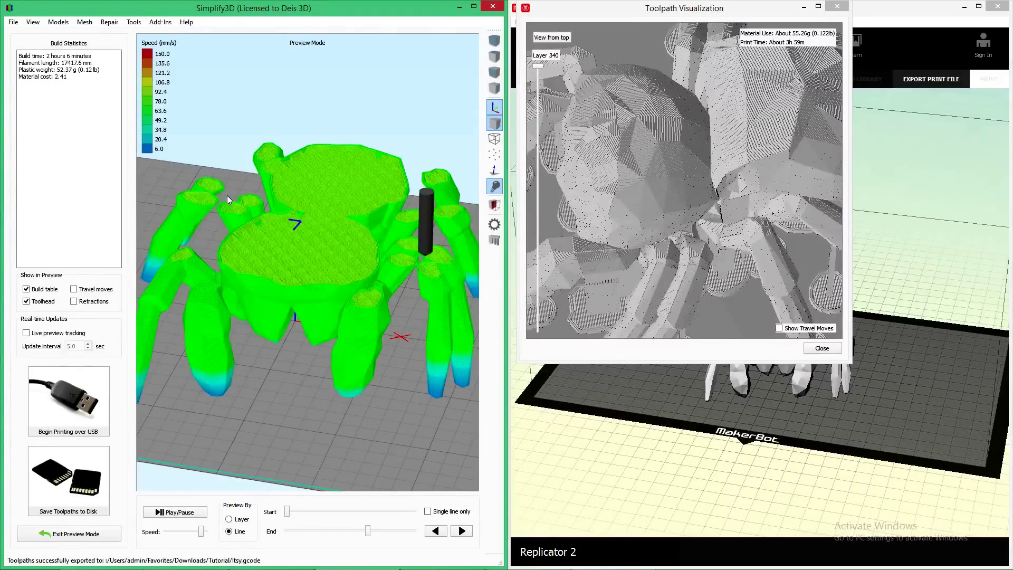
left_click_drag(203, 183, 203, 191)
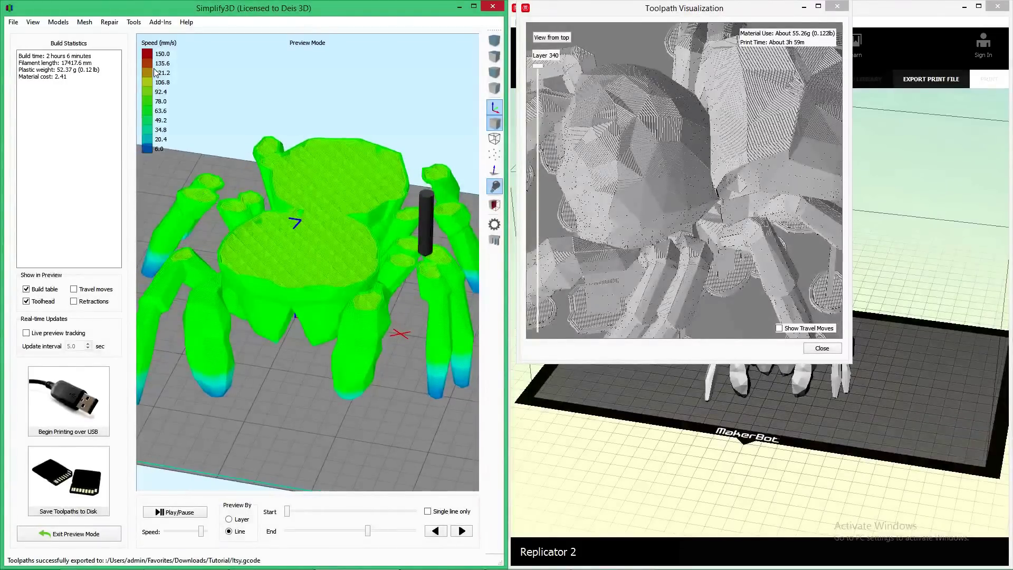
Step: Choose the MakerBot/Sailfish Firmware profile via Tools > Firmware Configuration and review X3G machine profiles
left_click(134, 22)
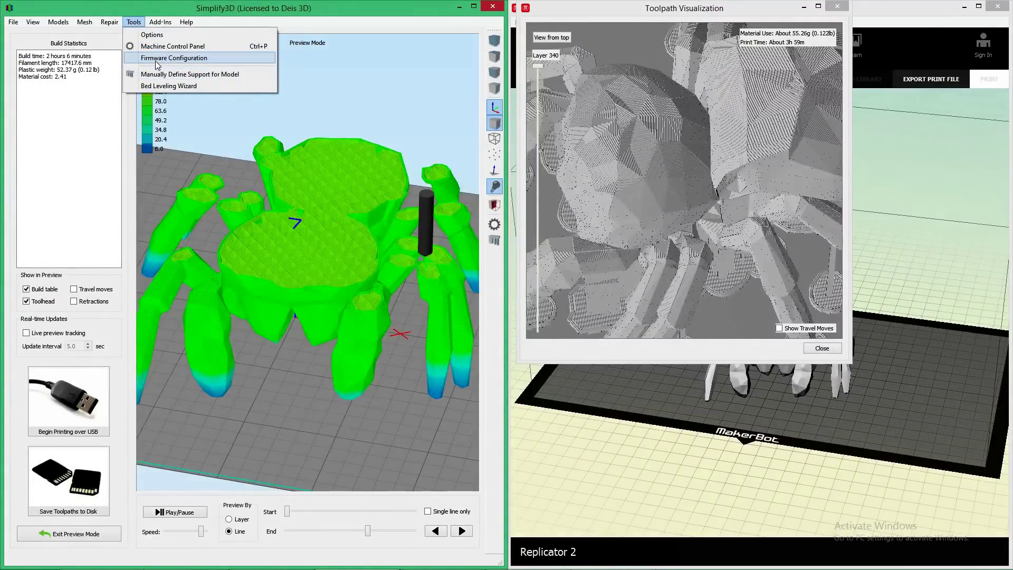
left_click(156, 59)
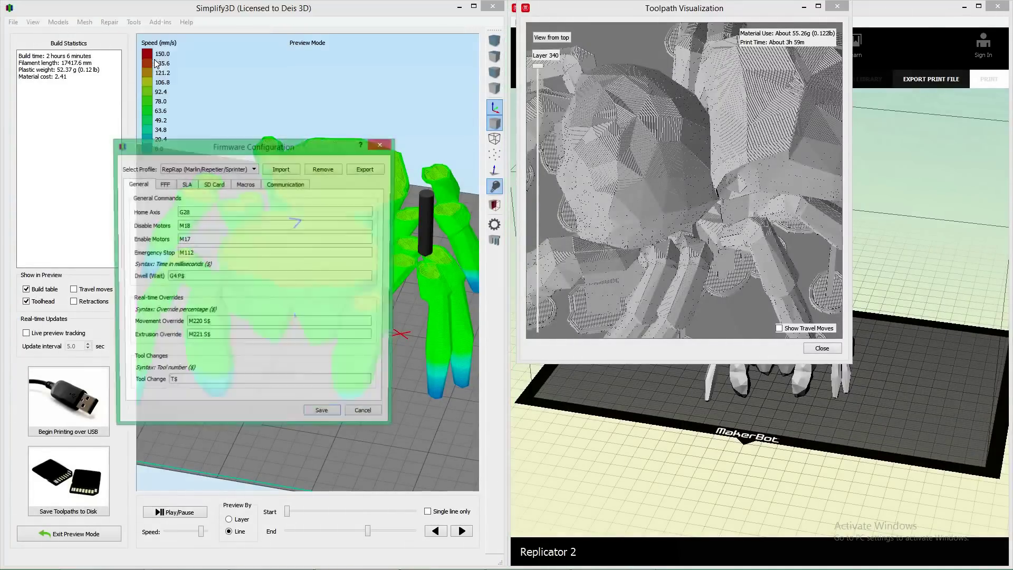
left_click_drag(189, 152, 262, 113)
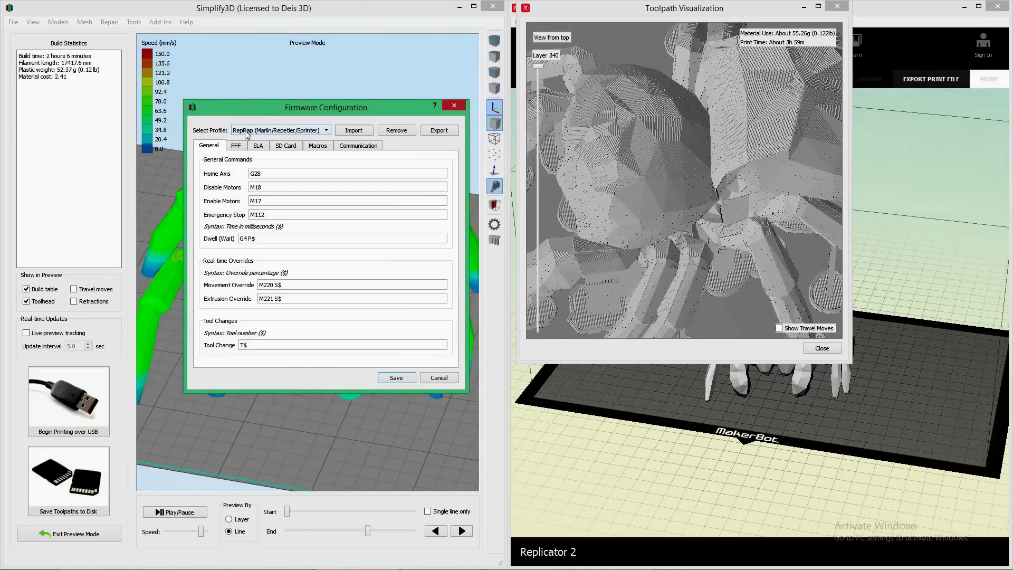
left_click(244, 131)
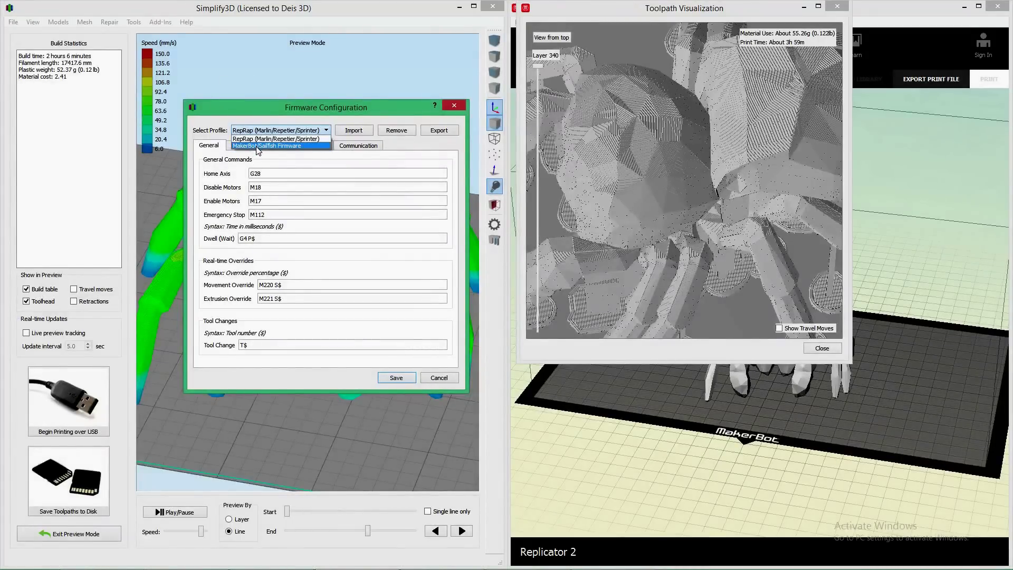
left_click(258, 147)
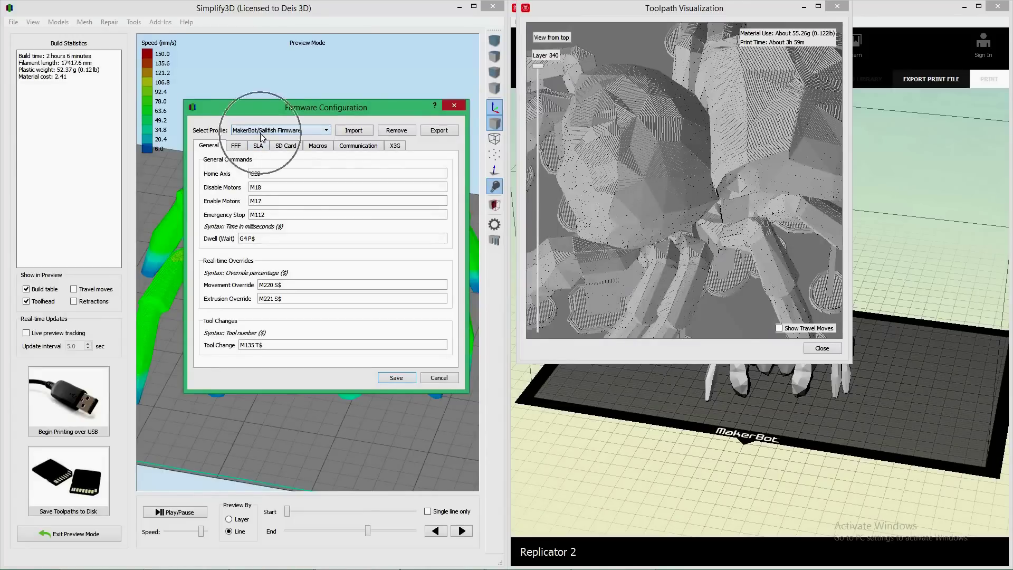
left_click(392, 146)
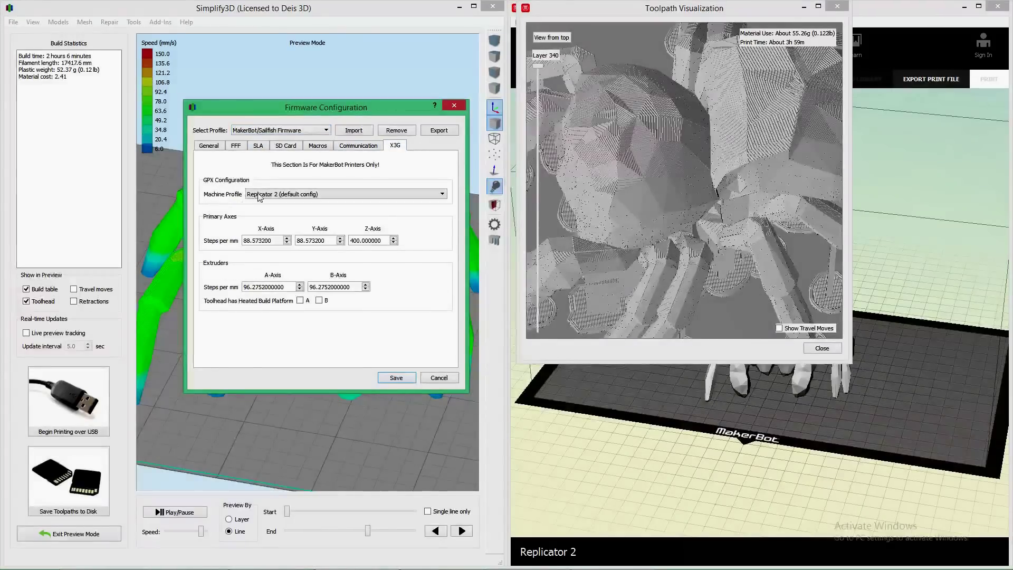
left_click(265, 194)
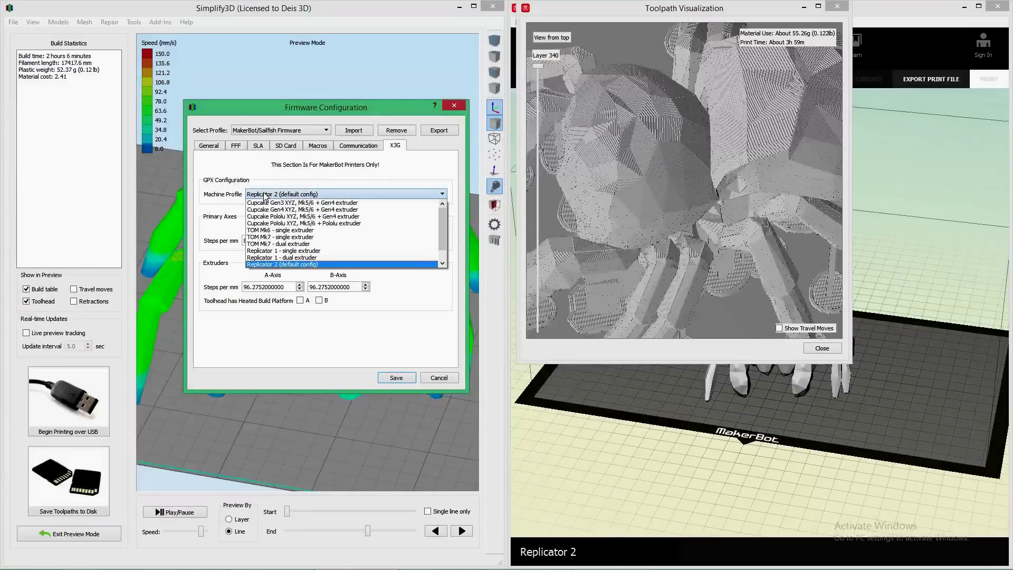
scroll(285, 232, "down", 1)
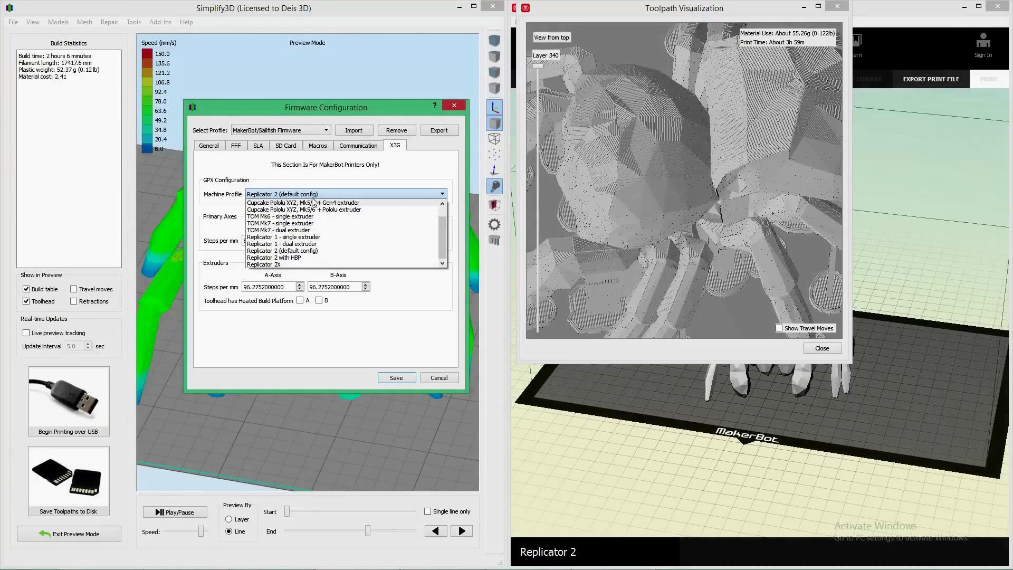
Step: Keep Replicator 2 (default config), save the firmware settings, and re-slice the spider to 52.36 g
left_click(320, 251)
left_click(396, 378)
left_click(52, 535)
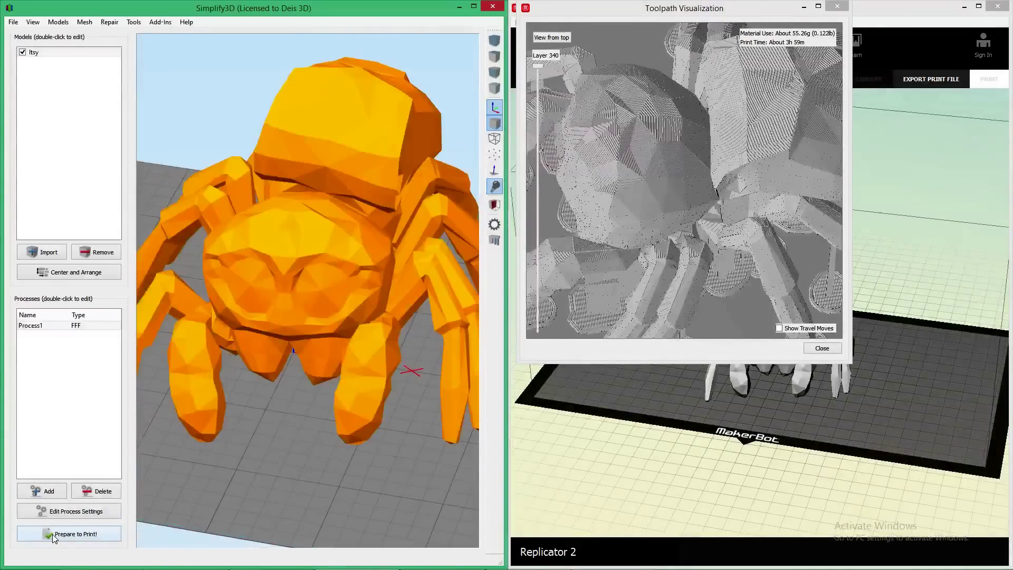
left_click(52, 534)
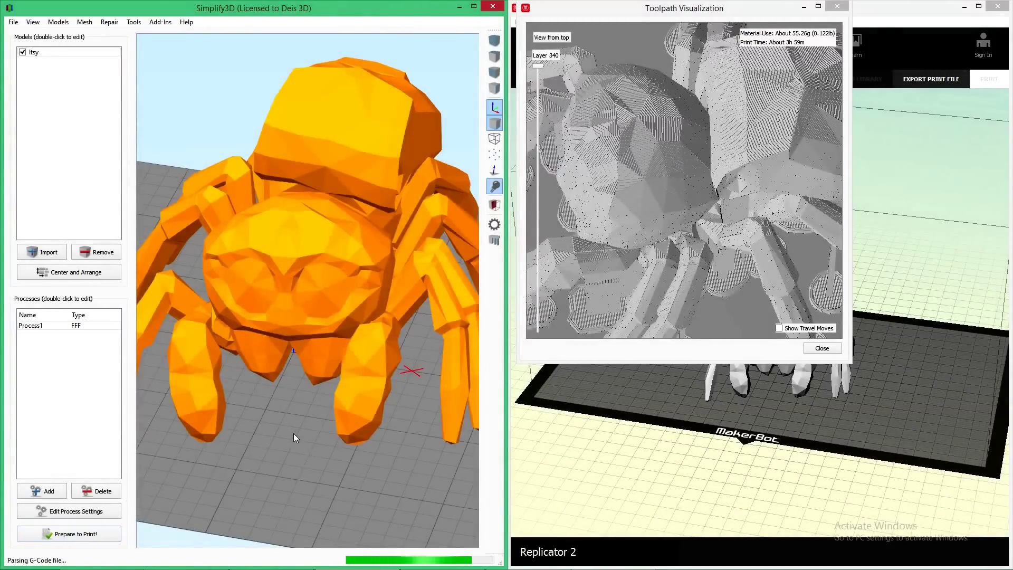
left_click_drag(303, 360, 304, 356)
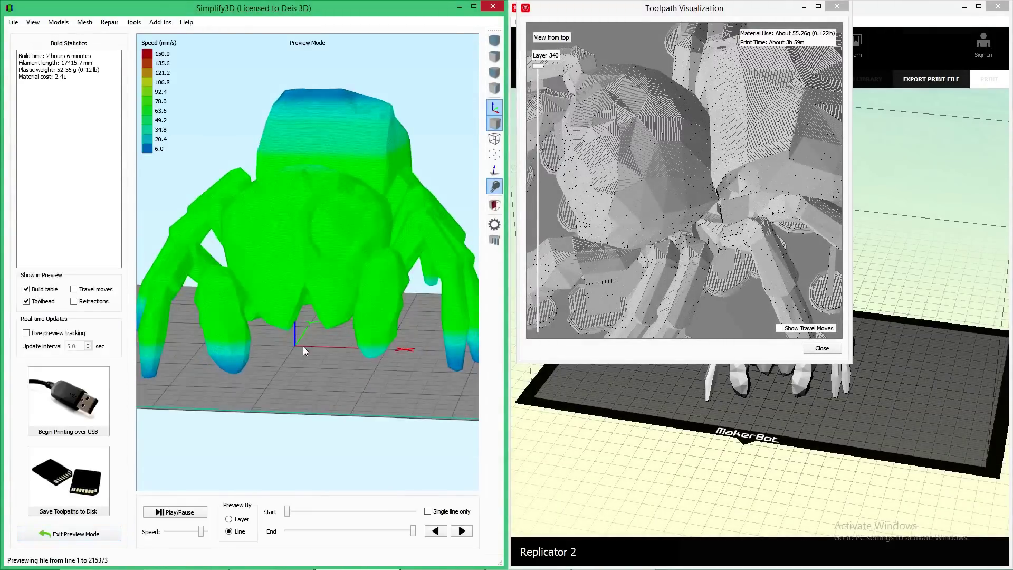